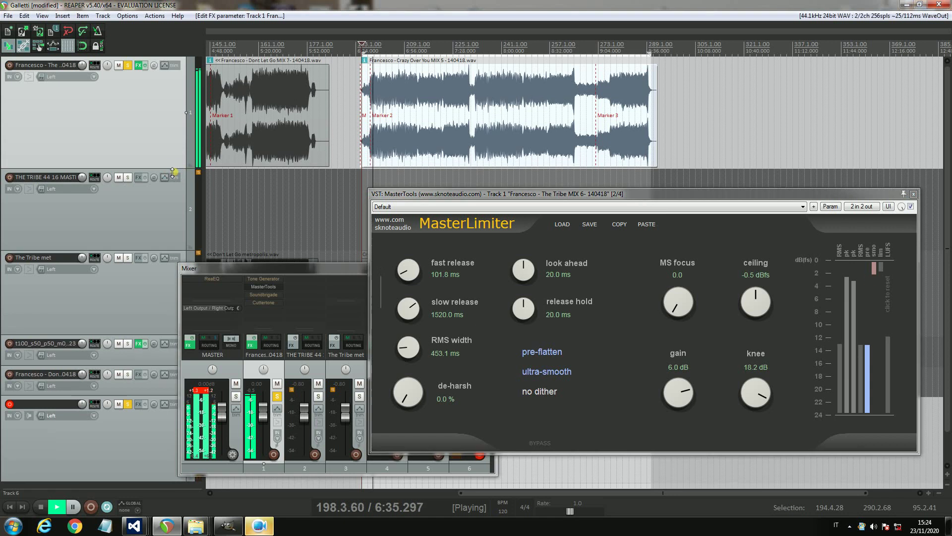
Compare masters during playback by soloing The Tribe met track exclusively, and return the exclusive solo to track 1.
{"action": "mouse_move", "coordinate": [521, 196]}
{"action": "left_mouse_down"}
{"action": "mouse_move", "coordinate": [507, 201]}
{"action": "mouse_move", "coordinate": [519, 188]}
{"action": "left_mouse_up"}
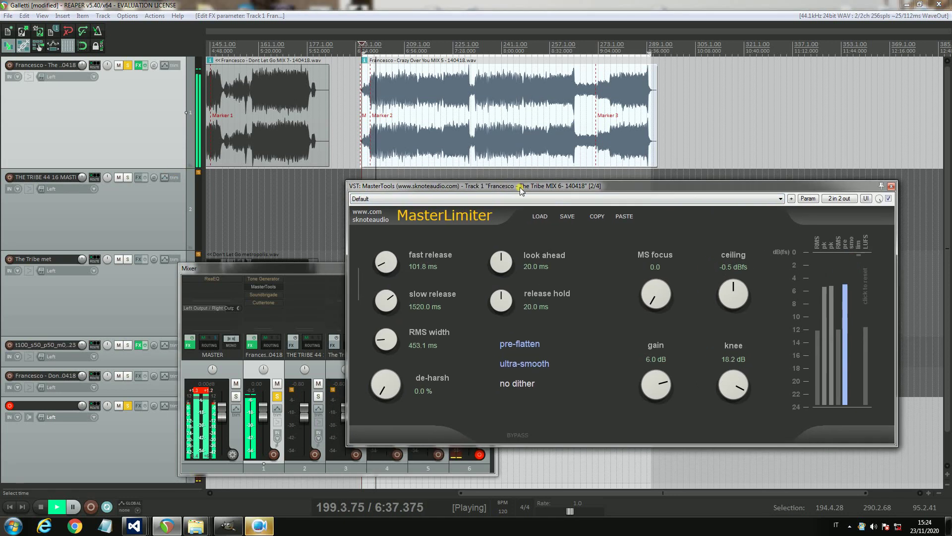
{"action": "left_click", "coordinate": [128, 259], "text": "ctrl"}
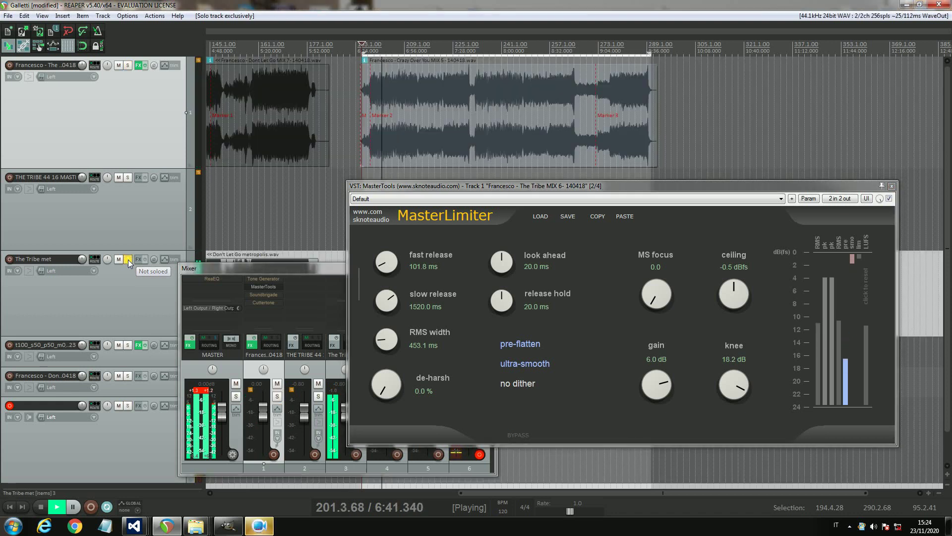
{"action": "left_click", "coordinate": [128, 66], "text": "ctrl"}
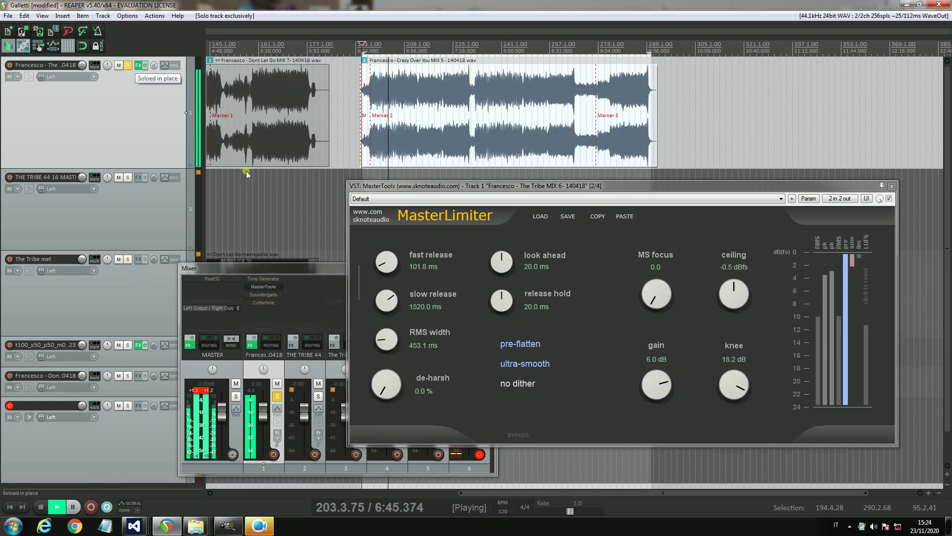
Bypass MasterLimiter briefly during playback and re-enable it to compare the processed and unprocessed sound.
{"action": "mouse_move", "coordinate": [605, 192]}
{"action": "left_mouse_down"}
{"action": "mouse_move", "coordinate": [590, 194]}
{"action": "mouse_move", "coordinate": [613, 185]}
{"action": "left_mouse_up"}
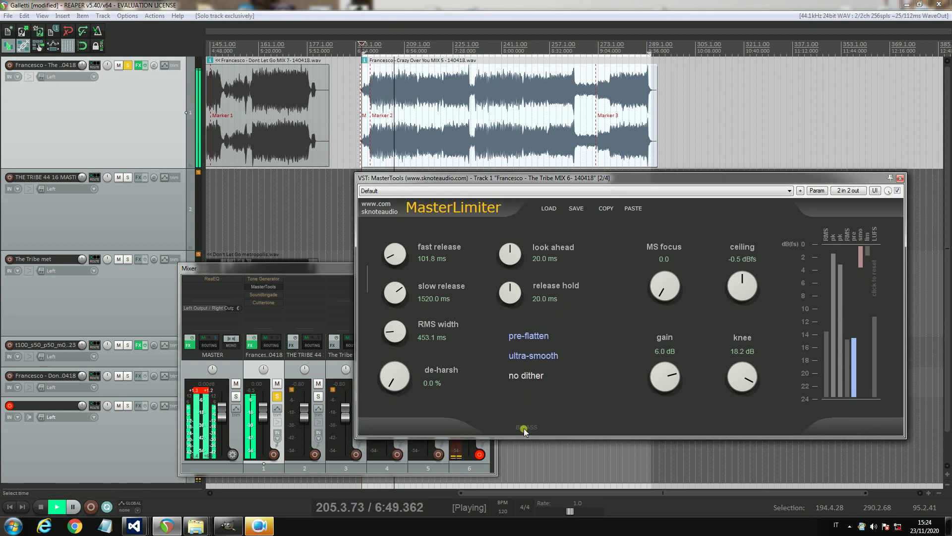
{"action": "left_click", "coordinate": [525, 428]}
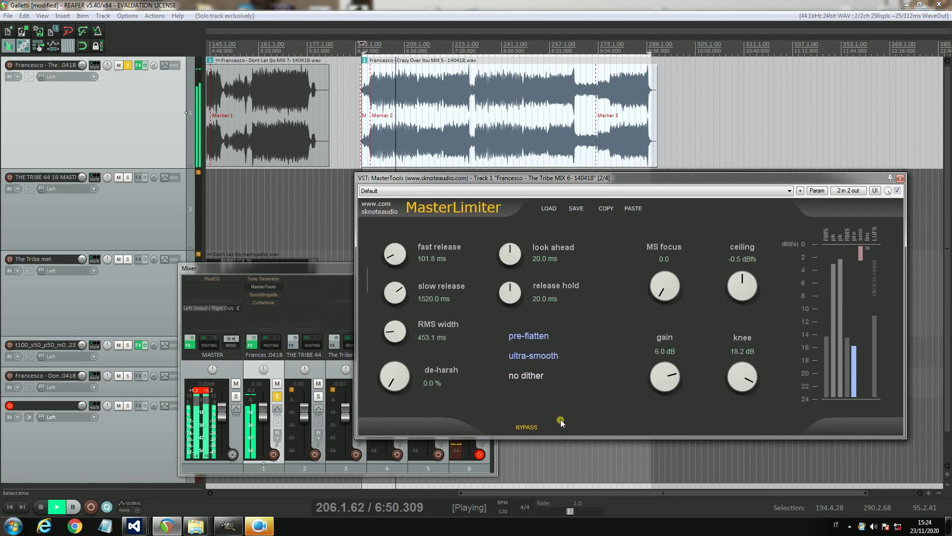
{"action": "left_click", "coordinate": [530, 426]}
Move the mixer clear of the MasterLimiter window, solo track 6 and stop playback.
{"action": "left_click_drag", "start_coordinate": [317, 268], "coordinate": [156, 262]}
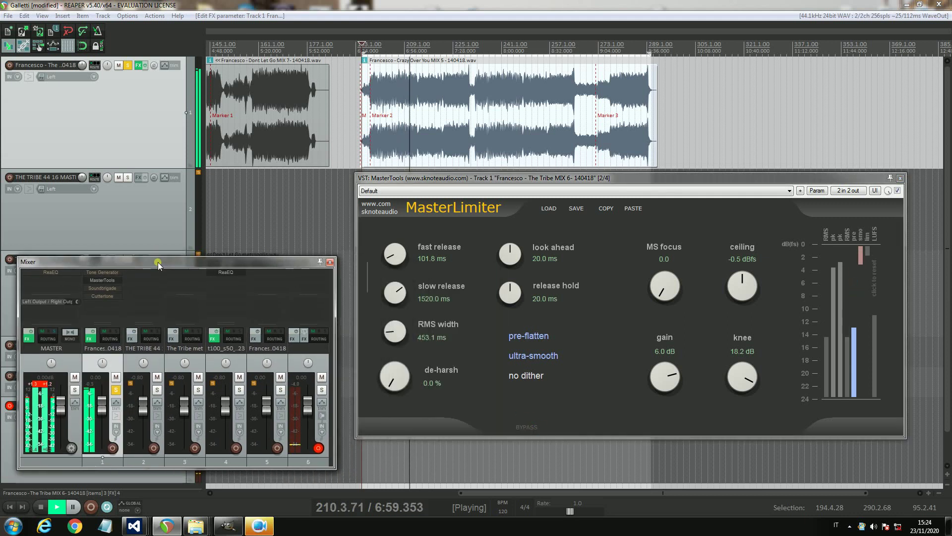
{"action": "left_click", "coordinate": [322, 390]}
{"action": "left_click", "coordinate": [322, 391]}
{"action": "key", "text": "space"}
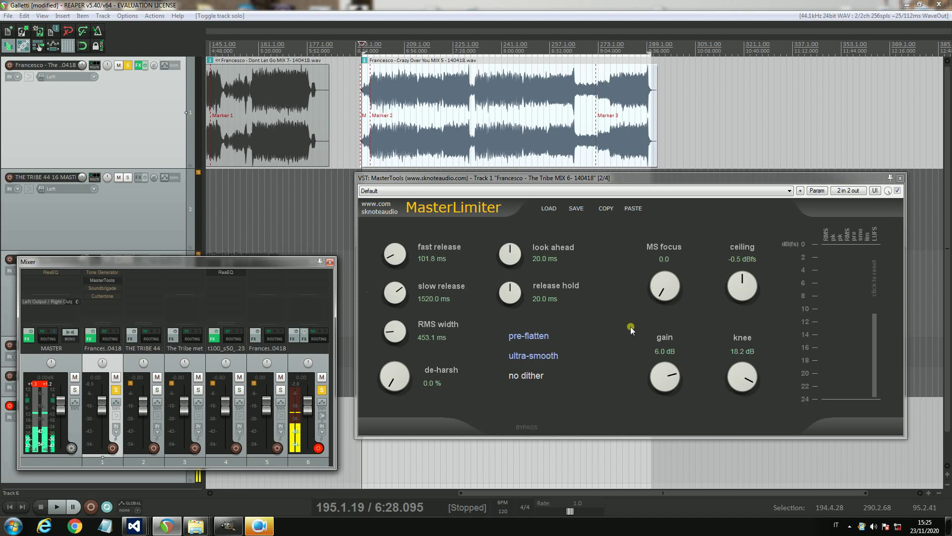
Reposition the MasterLimiter window and the mixer so the solo control of The Tribe met track stays reachable.
{"action": "left_click_drag", "start_coordinate": [561, 182], "coordinate": [584, 183]}
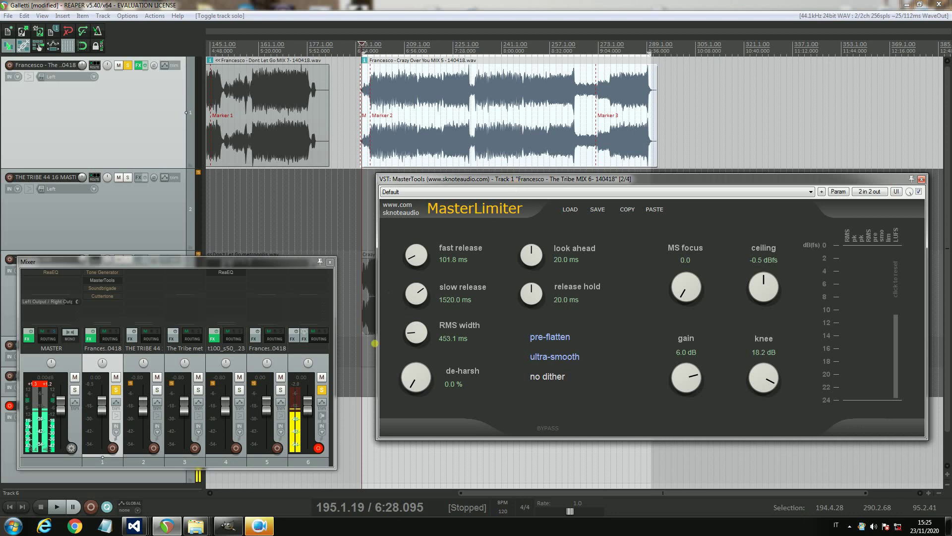
{"action": "left_click", "coordinate": [200, 278]}
{"action": "left_click_drag", "start_coordinate": [201, 279], "coordinate": [221, 283]}
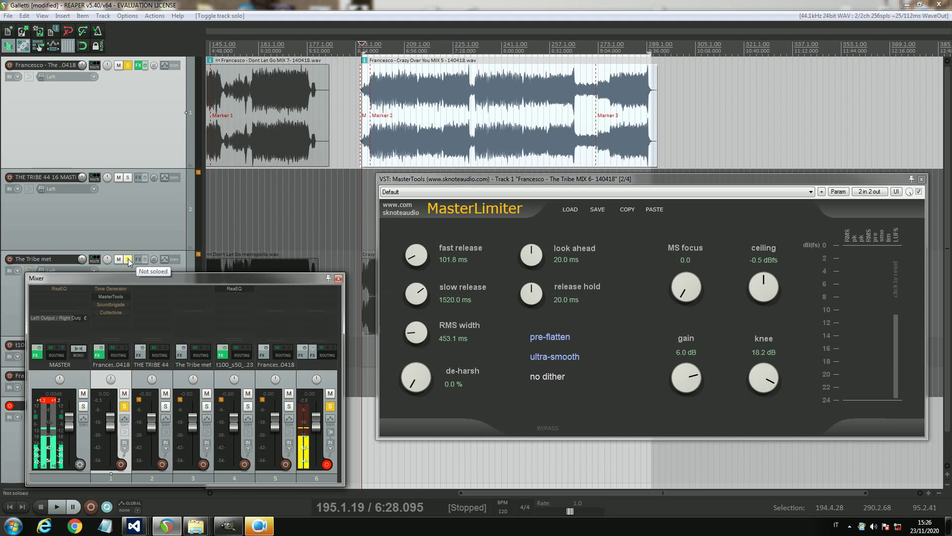
Play the song, compare The Tribe met with track 1 using exclusive solo, and stop with track 6 soloed again.
{"action": "key", "text": "space"}
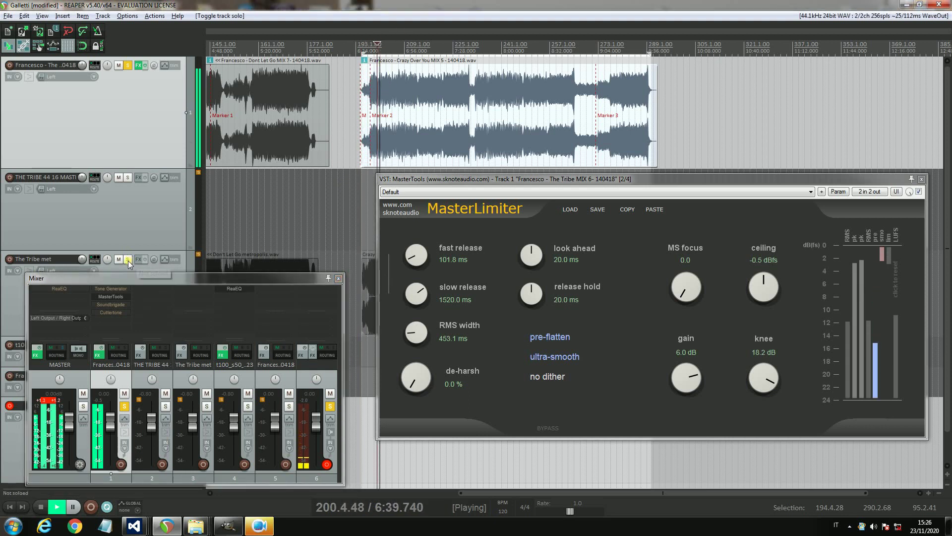
{"action": "left_click", "coordinate": [128, 260], "text": "ctrl"}
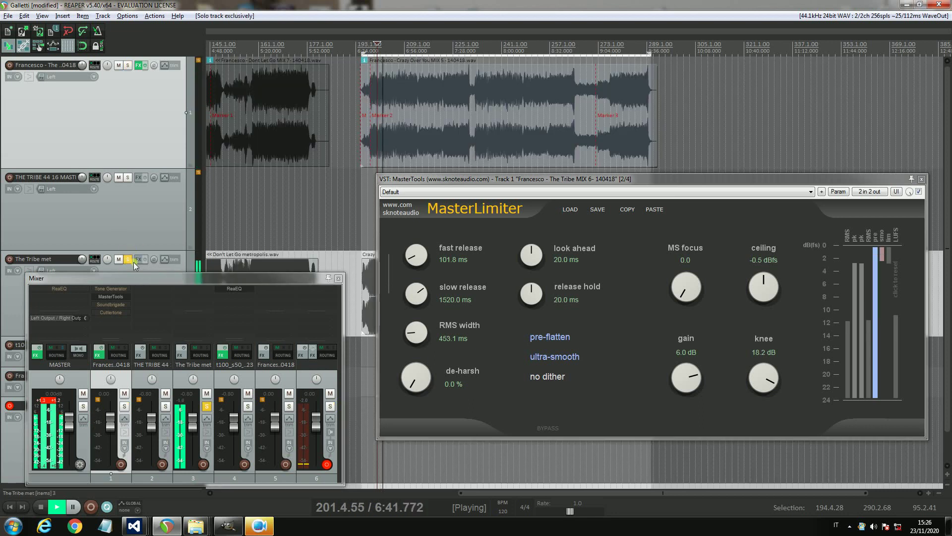
{"action": "left_click", "coordinate": [128, 66], "text": "ctrl"}
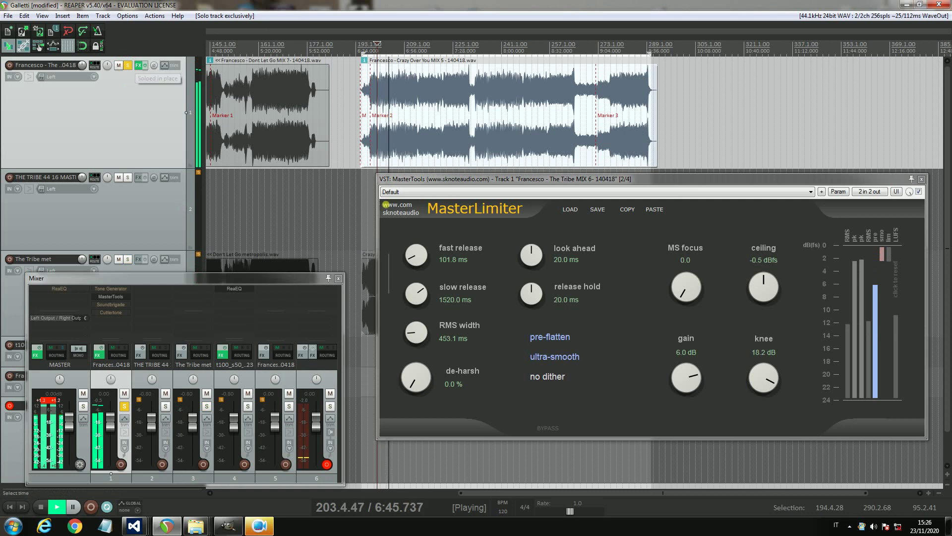
{"action": "key", "text": "space"}
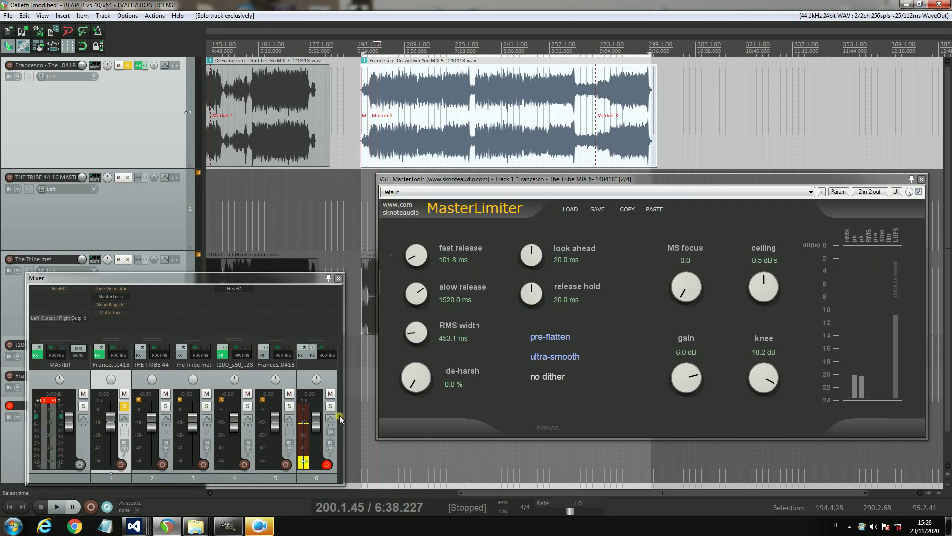
{"action": "left_click", "coordinate": [330, 407]}
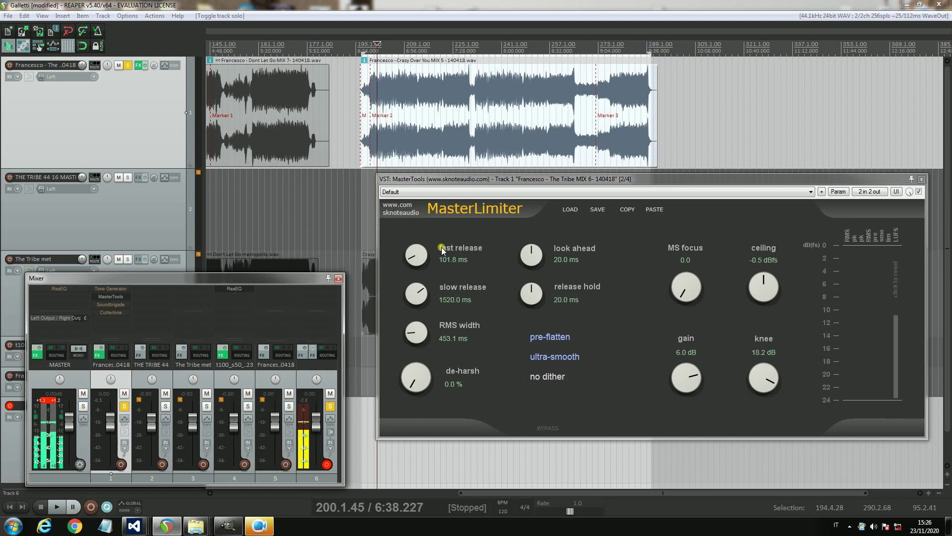
Nudge the limiter's fast release to 108.5 ms, slow release to 1505.0 ms and RMS width to 460.7 ms.
{"action": "scroll", "coordinate": [411, 252], "scroll_direction": "up", "scroll_amount": 2}
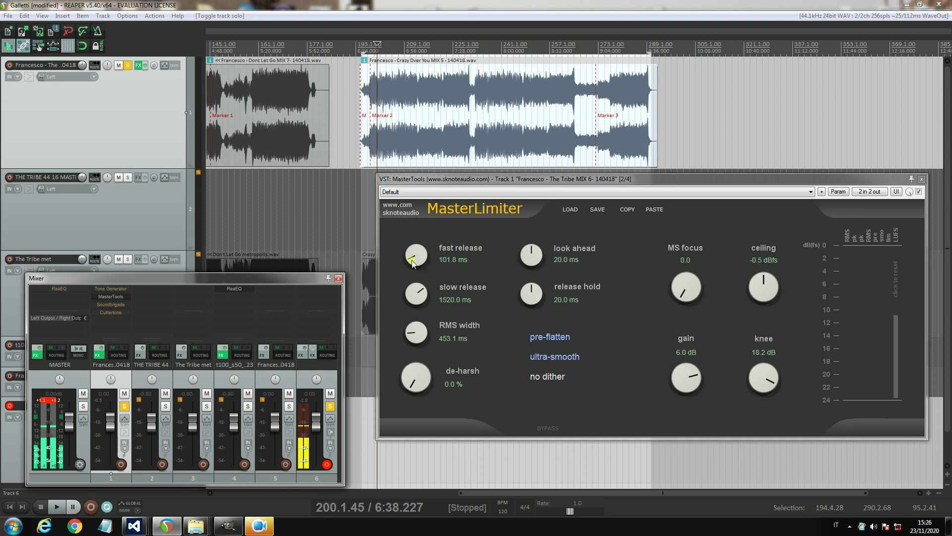
{"action": "scroll", "coordinate": [410, 296], "scroll_direction": "down", "scroll_amount": 2}
{"action": "scroll", "coordinate": [416, 338], "scroll_direction": "up", "scroll_amount": 1}
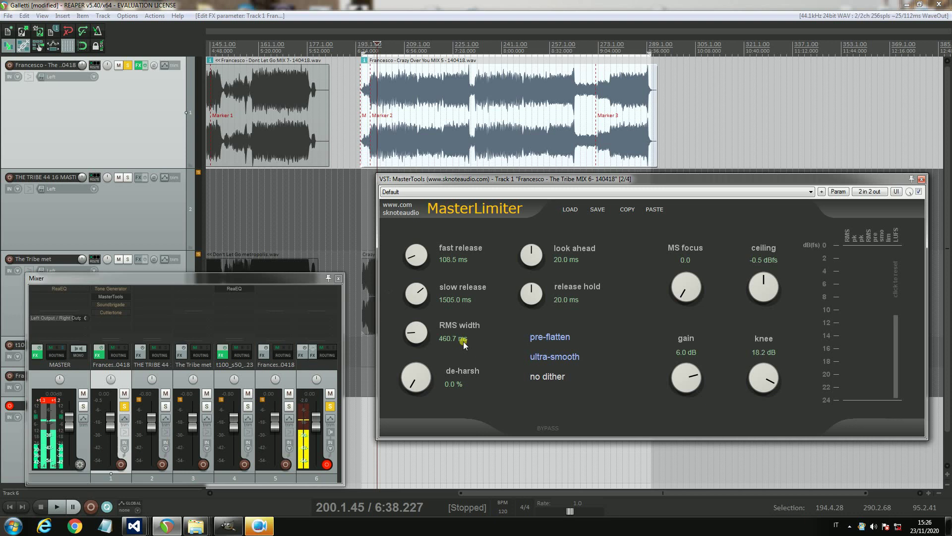
Adjust the limiter's RMS width up and down, leaving it at 521.9 ms.
{"action": "left_click_drag", "start_coordinate": [417, 331], "coordinate": [424, 339]}
{"action": "left_click_drag", "start_coordinate": [417, 335], "coordinate": [428, 216]}
{"action": "left_click_drag", "start_coordinate": [408, 329], "coordinate": [408, 403]}
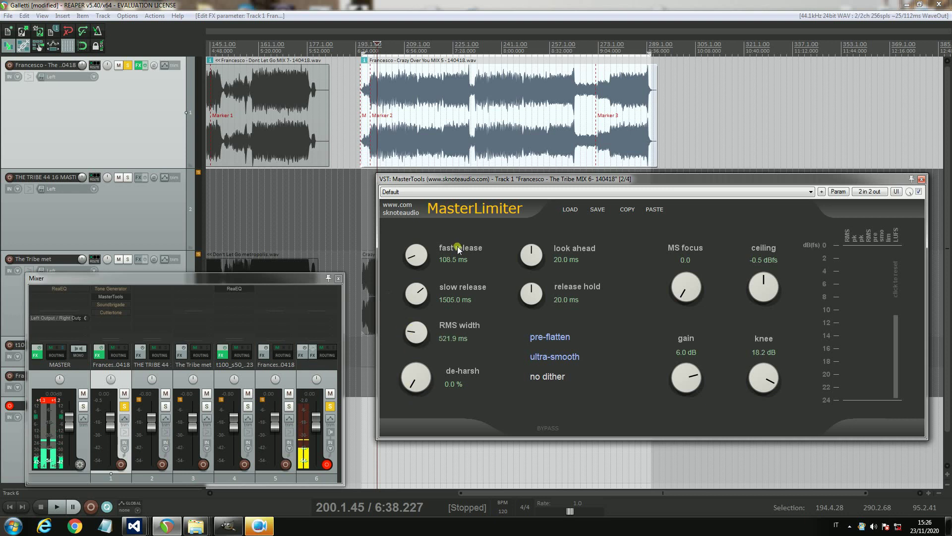
Set the limiter's fast release to 176.0 ms and its slow release to 1227.5 ms.
{"action": "left_click_drag", "start_coordinate": [416, 262], "coordinate": [431, 151]}
{"action": "left_click_drag", "start_coordinate": [442, 288], "coordinate": [433, 246]}
{"action": "left_click", "coordinate": [415, 295]}
{"action": "mouse_move", "coordinate": [415, 295]}
{"action": "left_mouse_down"}
{"action": "mouse_move", "coordinate": [417, 348]}
{"action": "mouse_move", "coordinate": [420, 303]}
{"action": "left_mouse_up"}
Play back the mix twice to audition the new release and RMS width settings, stopping each time.
{"action": "key", "text": "space"}
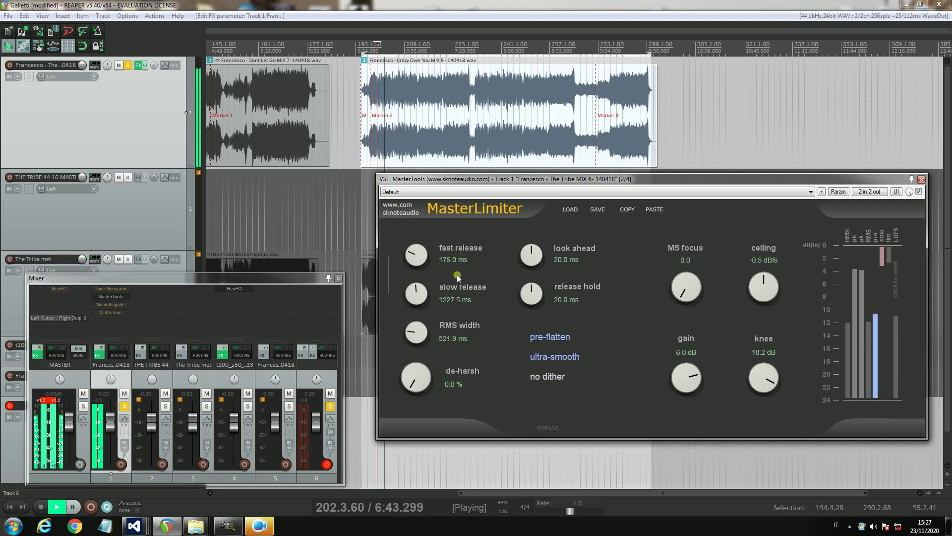
{"action": "key", "text": "space"}
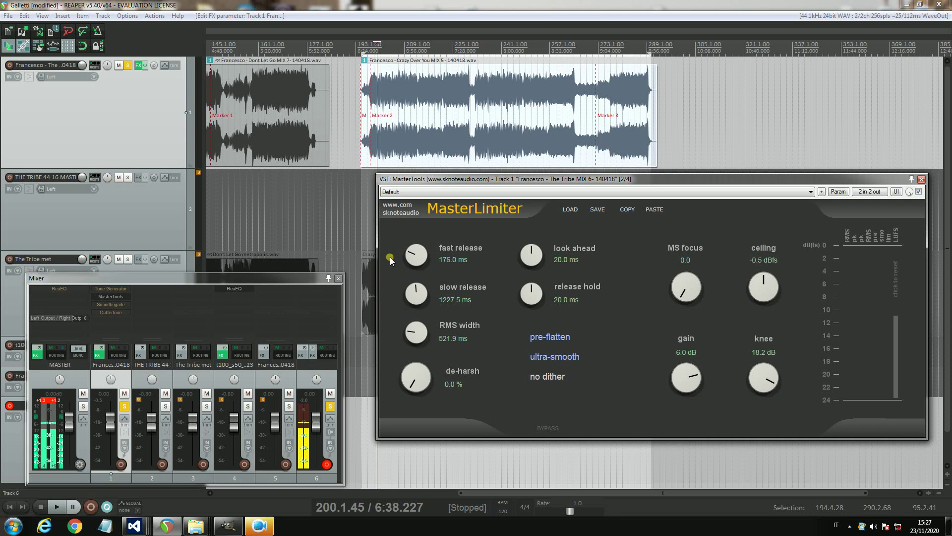
{"action": "key", "text": "space"}
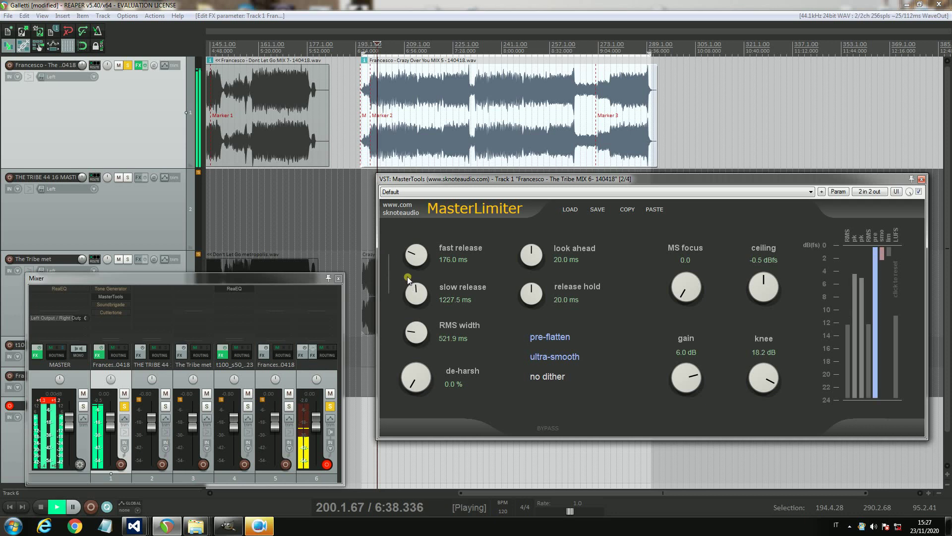
{"action": "key", "text": "space"}
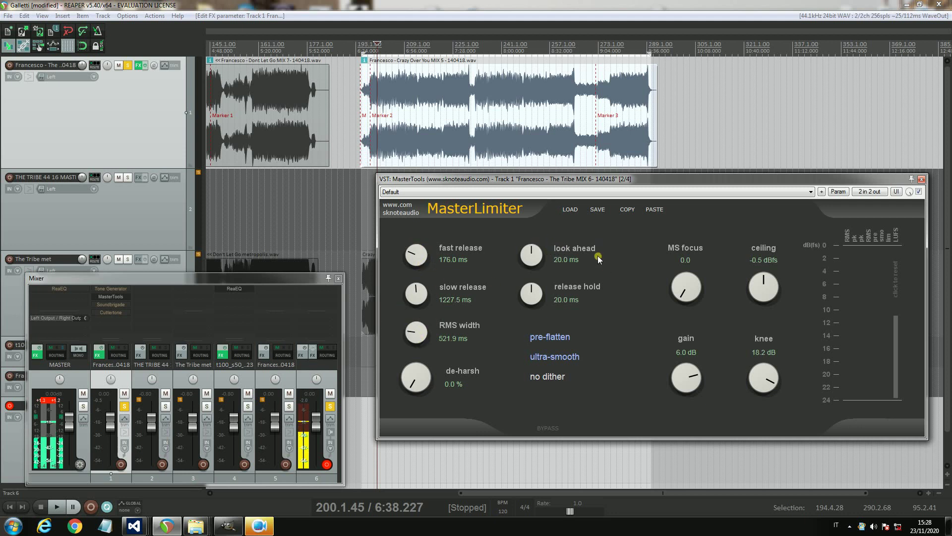
Sweep the look ahead to 0.0 ms and up to 40.0 ms, and leave it at 19.4 ms.
{"action": "left_click_drag", "start_coordinate": [534, 263], "coordinate": [534, 311]}
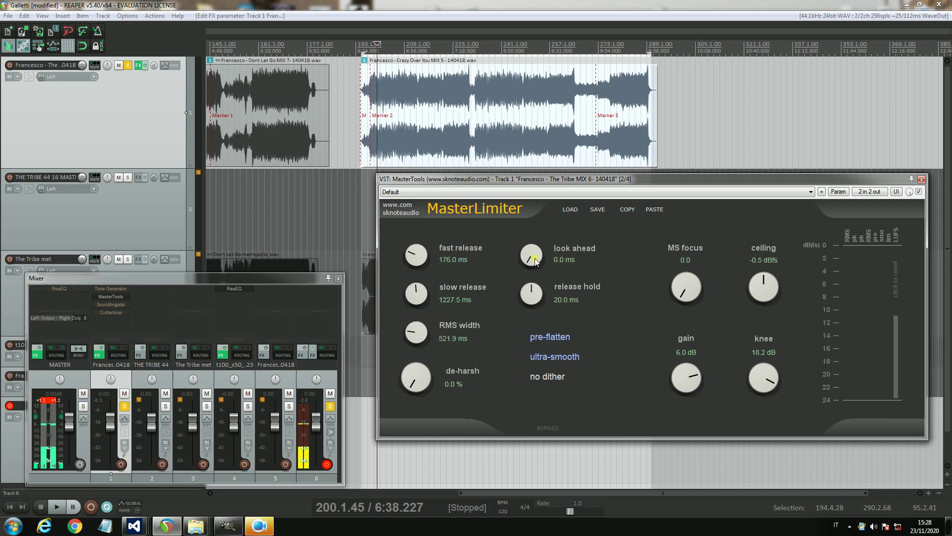
{"action": "left_click_drag", "start_coordinate": [554, 262], "coordinate": [551, 133]}
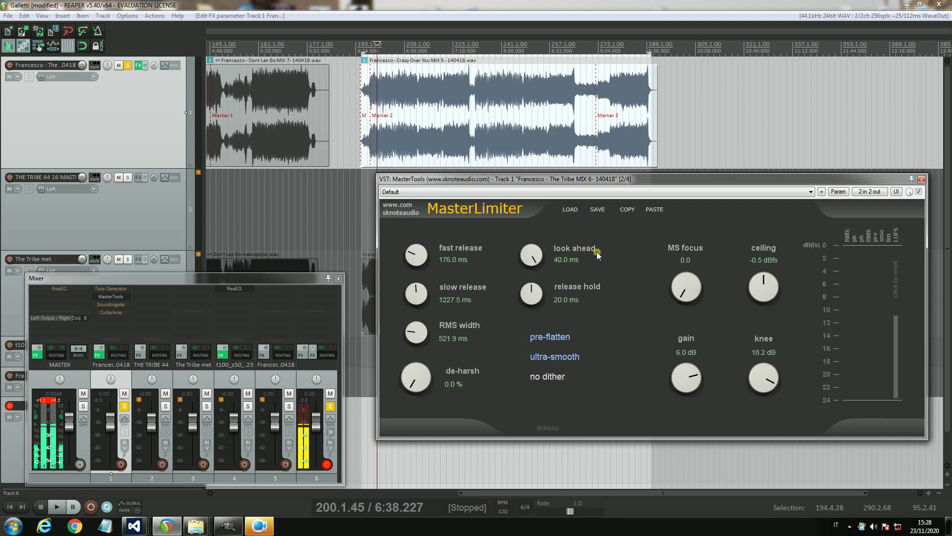
{"action": "left_click_drag", "start_coordinate": [523, 262], "coordinate": [602, 298]}
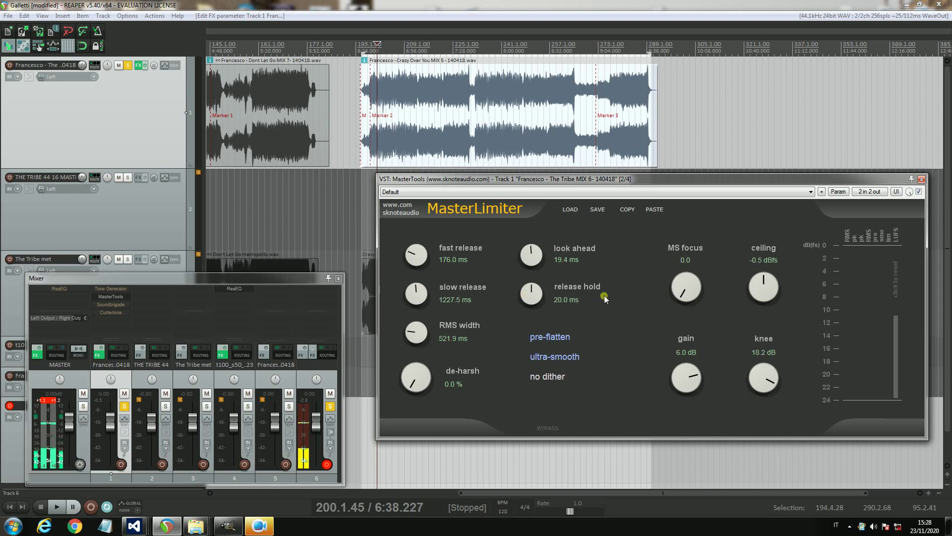
Lower the release hold to 0.0 ms, and return both release hold and look ahead to 20.0 ms.
{"action": "left_click_drag", "start_coordinate": [531, 294], "coordinate": [534, 378]}
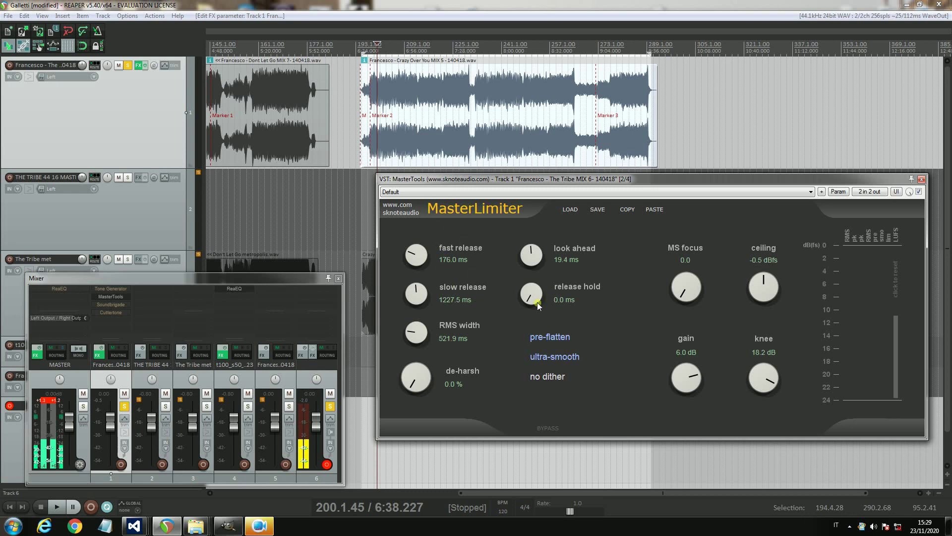
{"action": "left_click_drag", "start_coordinate": [535, 299], "coordinate": [597, 292]}
{"action": "left_click_drag", "start_coordinate": [532, 296], "coordinate": [529, 342]}
{"action": "left_click_drag", "start_coordinate": [523, 263], "coordinate": [543, 274]}
{"action": "scroll", "coordinate": [544, 259], "scroll_direction": "up", "scroll_amount": 2}
Lower the limiter's gain to 1.4 dB and briefly play the mix to audition it.
{"action": "left_click_drag", "start_coordinate": [764, 286], "coordinate": [765, 291]}
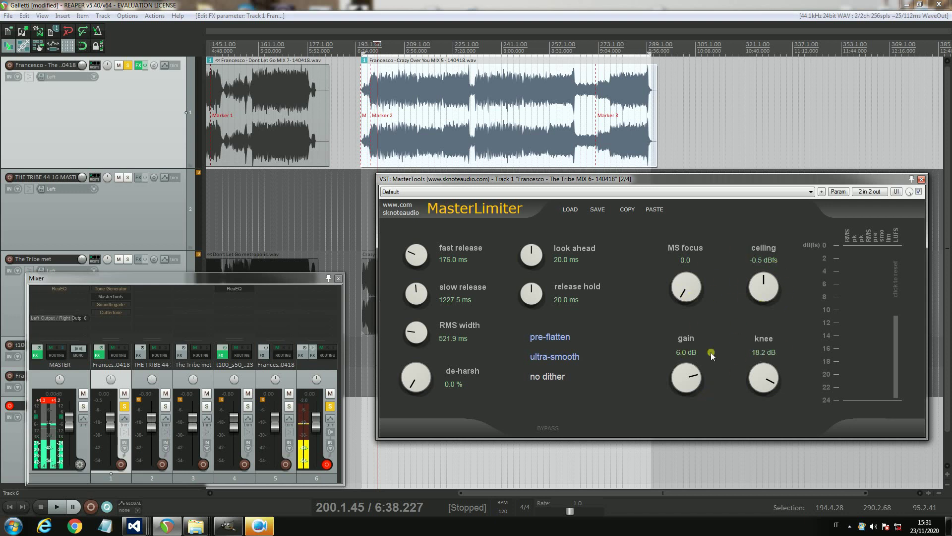
{"action": "mouse_move", "coordinate": [692, 391]}
{"action": "left_mouse_down"}
{"action": "mouse_move", "coordinate": [690, 409]}
{"action": "mouse_move", "coordinate": [692, 380]}
{"action": "mouse_move", "coordinate": [688, 446]}
{"action": "mouse_move", "coordinate": [694, 355]}
{"action": "mouse_move", "coordinate": [692, 393]}
{"action": "left_mouse_up"}
{"action": "key", "text": "space"}
{"action": "key", "text": "space"}
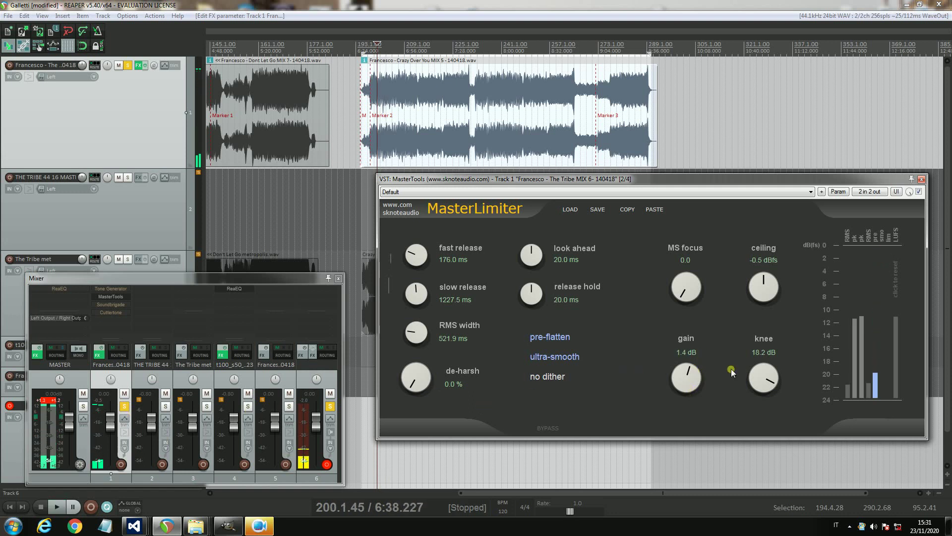
Try several knee settings including 15.3 dB, and bring the knee down to 3.0 dB with the mix playing.
{"action": "mouse_move", "coordinate": [757, 383]}
{"action": "left_mouse_down"}
{"action": "mouse_move", "coordinate": [749, 422]}
{"action": "mouse_move", "coordinate": [751, 400]}
{"action": "left_mouse_up"}
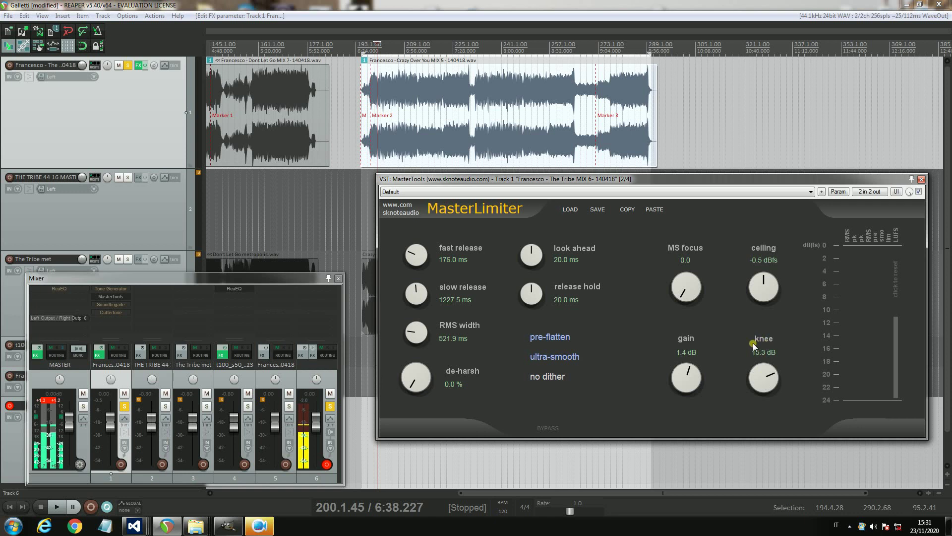
{"action": "scroll", "coordinate": [765, 387], "scroll_direction": "down", "scroll_amount": 5}
{"action": "left_click_drag", "start_coordinate": [765, 387], "coordinate": [767, 368]}
{"action": "left_click_drag", "start_coordinate": [766, 374], "coordinate": [754, 447]}
{"action": "left_click_drag", "start_coordinate": [757, 361], "coordinate": [764, 381]}
{"action": "key", "text": "space"}
{"action": "left_click_drag", "start_coordinate": [761, 377], "coordinate": [754, 467]}
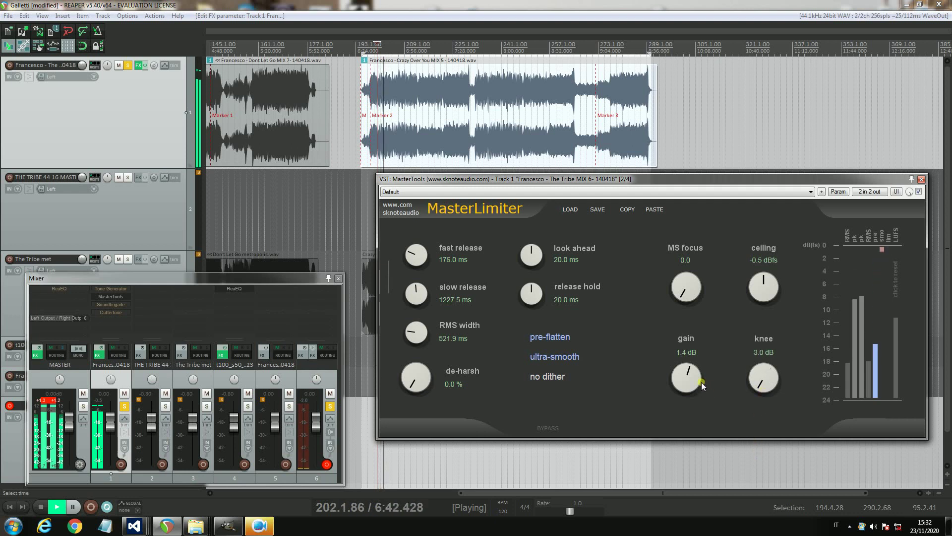
Raise the limiter's gain to 4.7 dB and its knee to 18.8 dB during playback, and stop the mix.
{"action": "left_click_drag", "start_coordinate": [687, 379], "coordinate": [689, 373]}
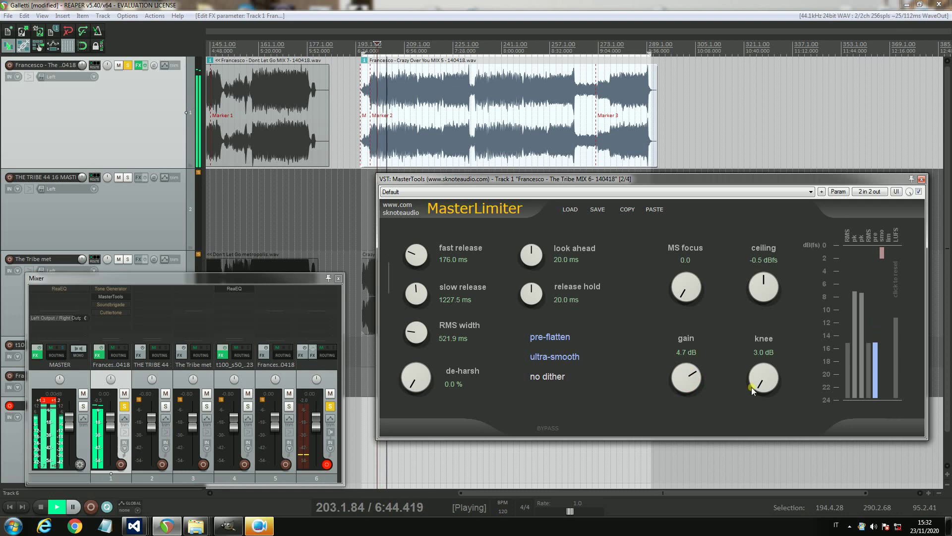
{"action": "left_click_drag", "start_coordinate": [761, 386], "coordinate": [770, 305]}
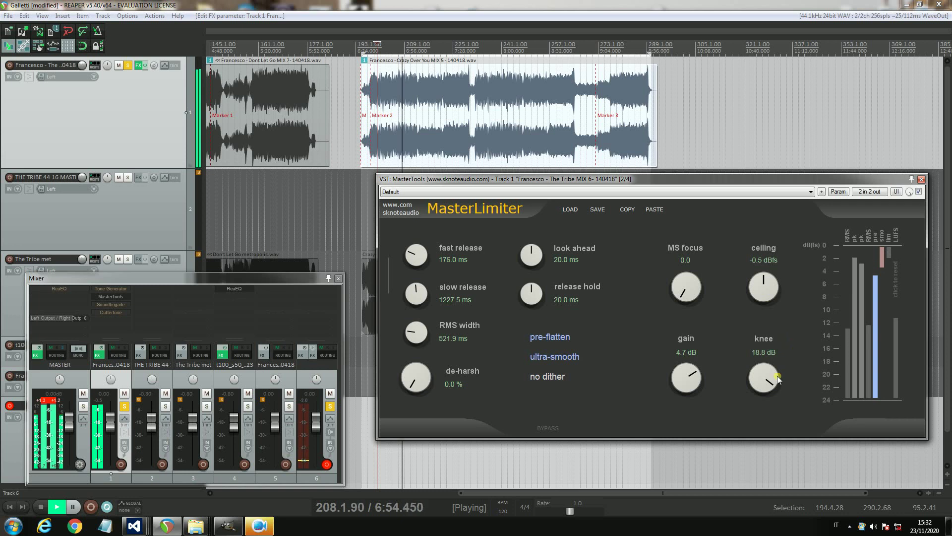
{"action": "left_click", "coordinate": [762, 386]}
{"action": "key", "text": "space"}
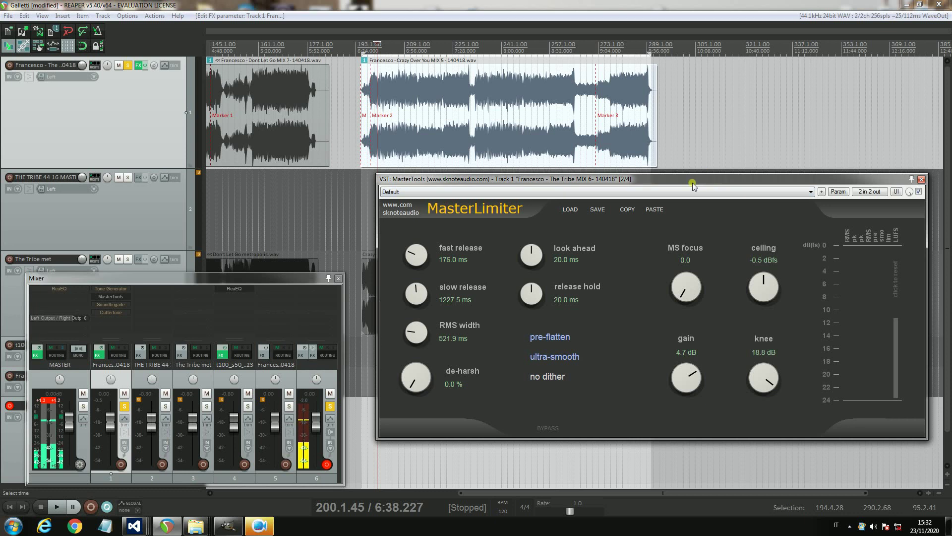
Play the mix while alternating the limiter between no pre-process and pre-flatten, finish on pre-flatten, and stop playback.
{"action": "left_click", "coordinate": [544, 338]}
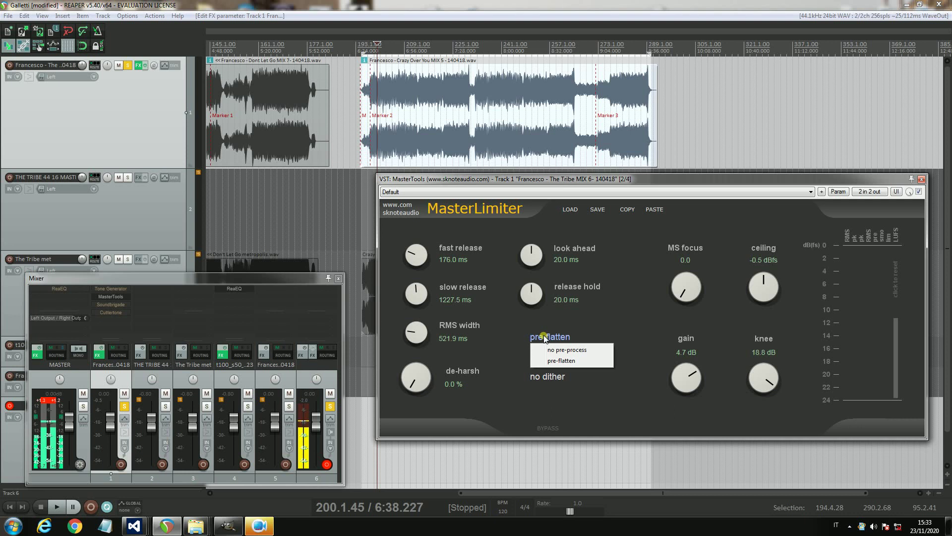
{"action": "left_click", "coordinate": [512, 336]}
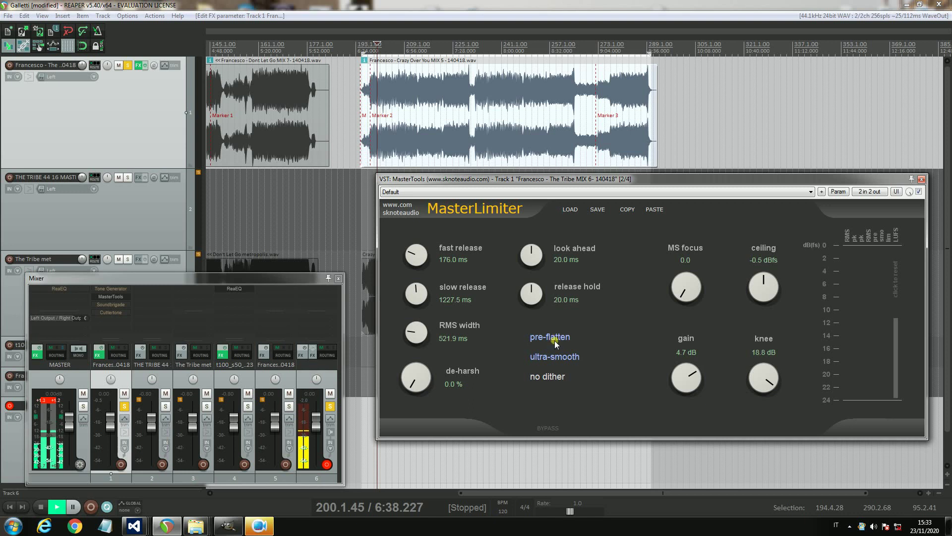
{"action": "key", "text": "space"}
{"action": "left_click", "coordinate": [555, 339]}
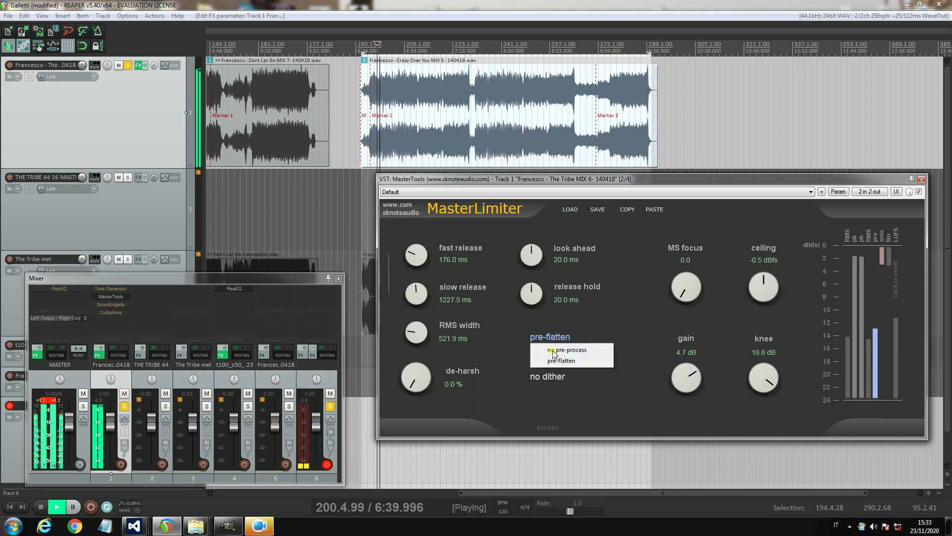
{"action": "left_click", "coordinate": [554, 351]}
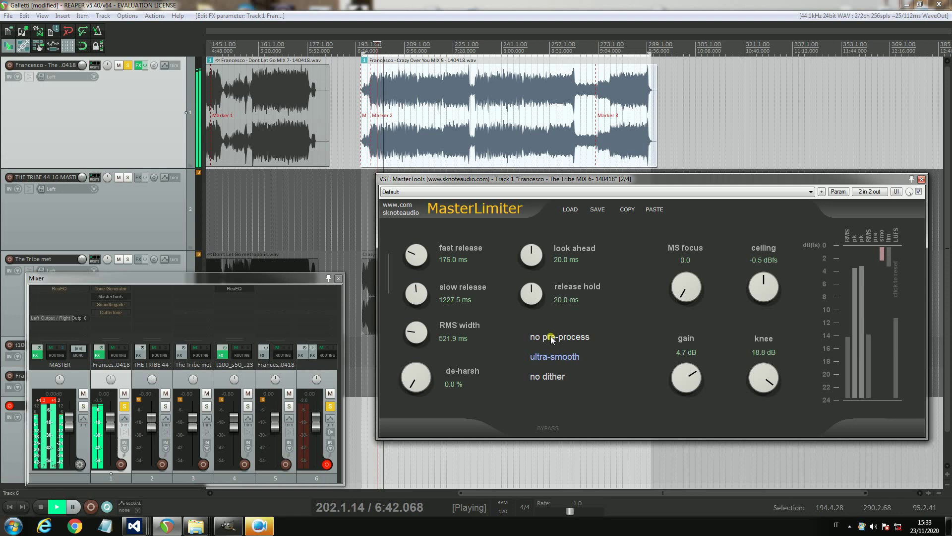
{"action": "left_click", "coordinate": [552, 340]}
{"action": "left_click", "coordinate": [557, 364]}
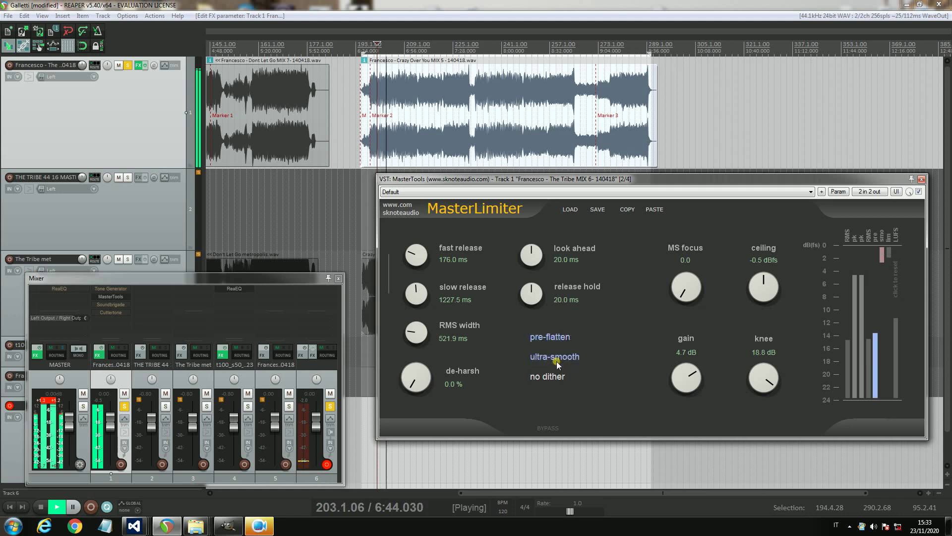
{"action": "left_click", "coordinate": [549, 338]}
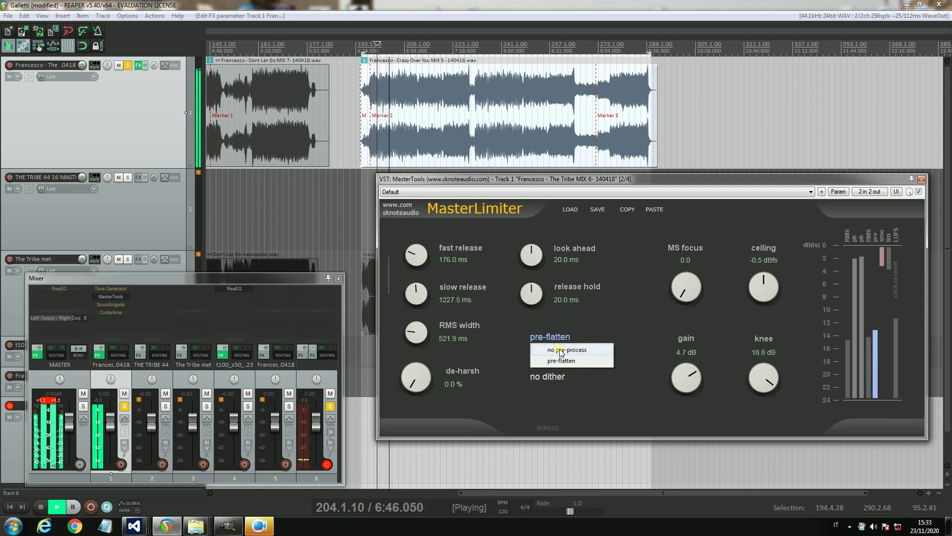
{"action": "left_click", "coordinate": [560, 351]}
{"action": "left_click", "coordinate": [554, 337]}
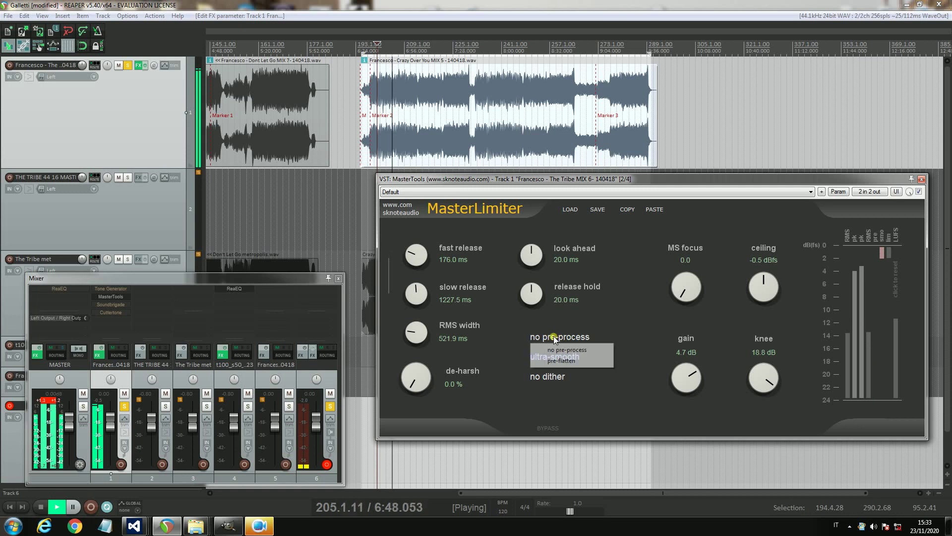
{"action": "left_click", "coordinate": [560, 361]}
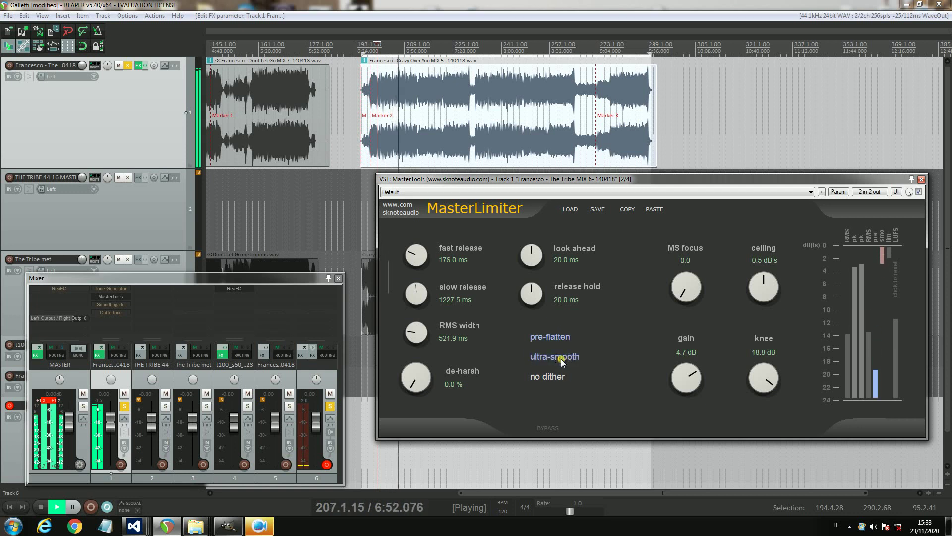
{"action": "key", "text": "space"}
{"action": "left_click", "coordinate": [526, 369]}
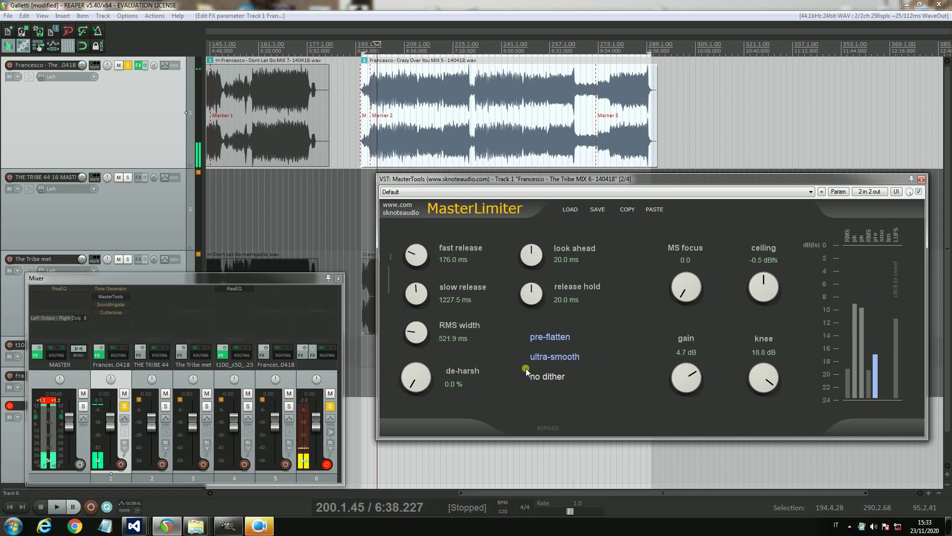
Play the mix and switch the limiter to no smoothing and no pre-process.
{"action": "left_click", "coordinate": [566, 358]}
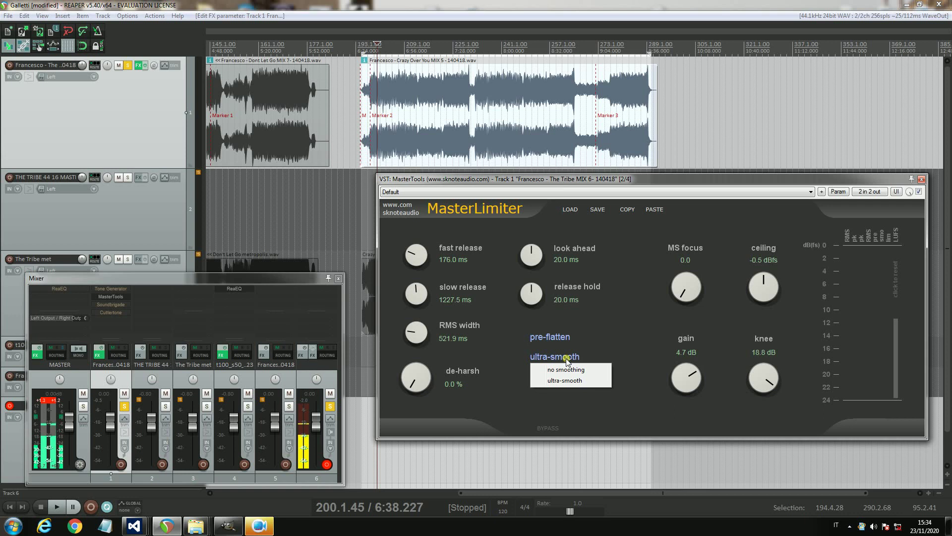
{"action": "left_click", "coordinate": [632, 358]}
{"action": "key", "text": "space"}
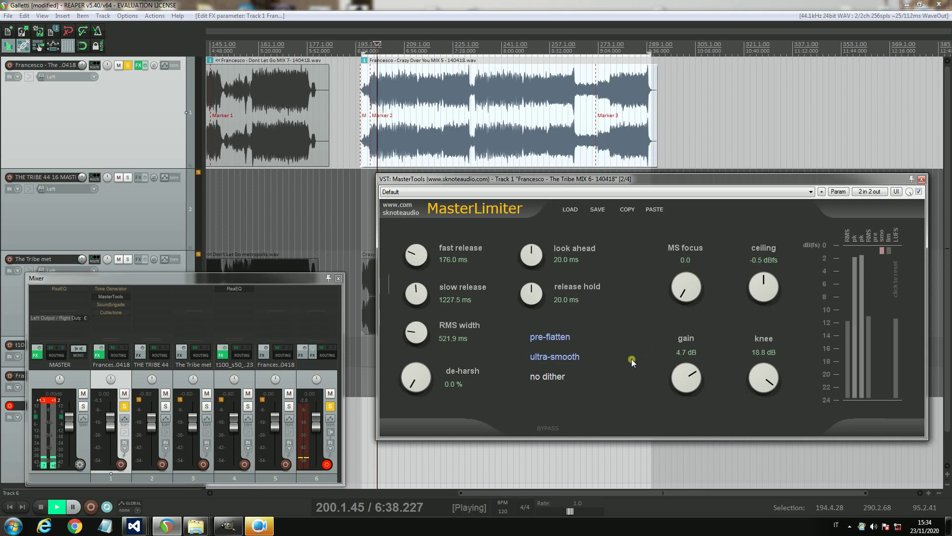
{"action": "left_click", "coordinate": [555, 357]}
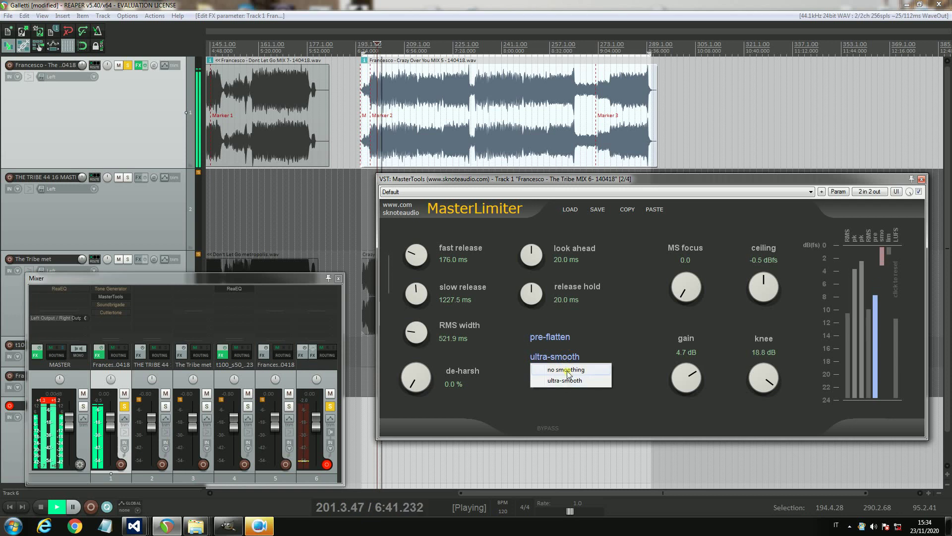
{"action": "left_click", "coordinate": [567, 371]}
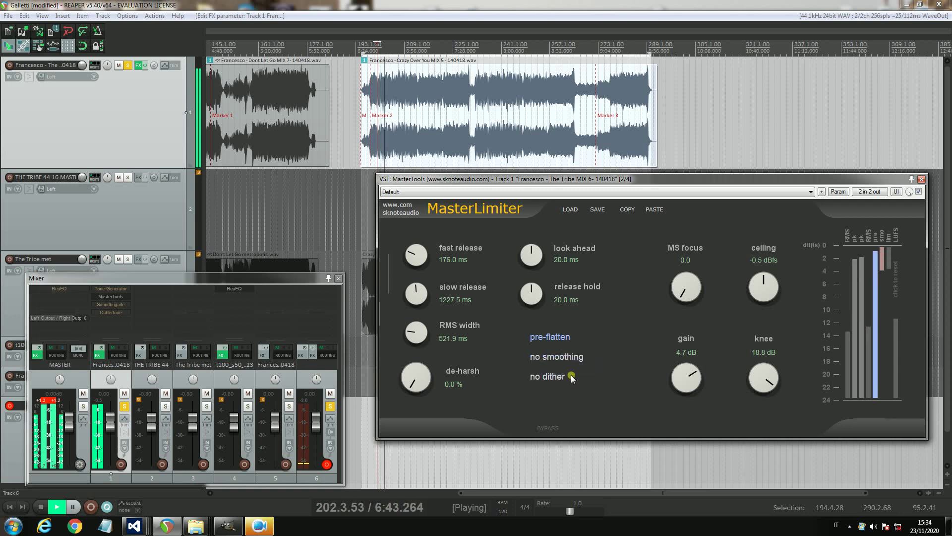
{"action": "left_click", "coordinate": [549, 357]}
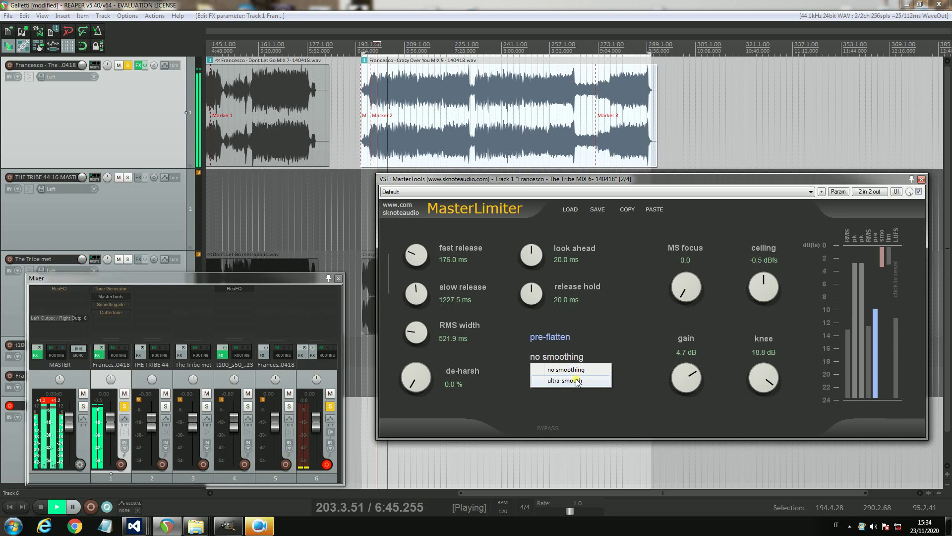
{"action": "left_click", "coordinate": [546, 325]}
{"action": "left_click", "coordinate": [564, 356]}
With pre-process off and the mix playing, alternate smoothing between ultra-smooth and no smoothing, finishing on ultra-smooth.
{"action": "left_click", "coordinate": [564, 356]}
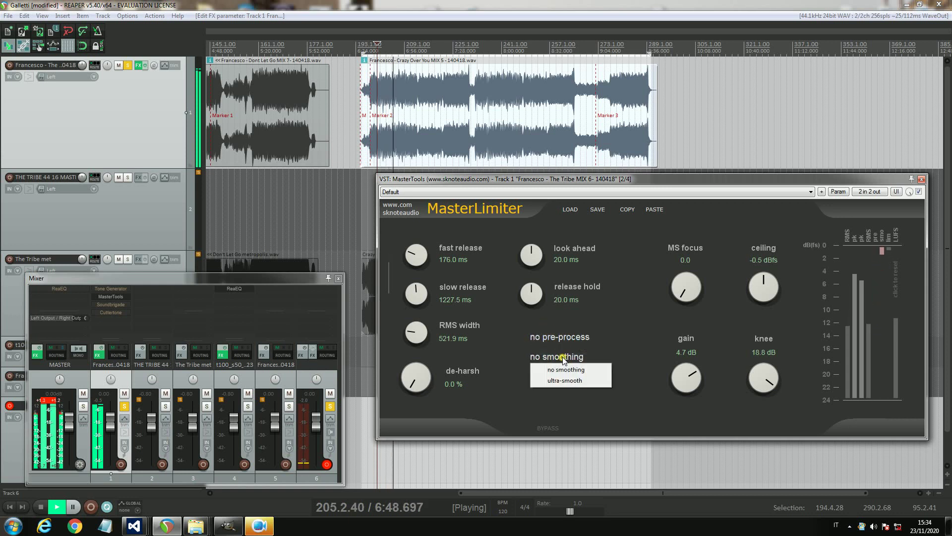
{"action": "left_click", "coordinate": [564, 382]}
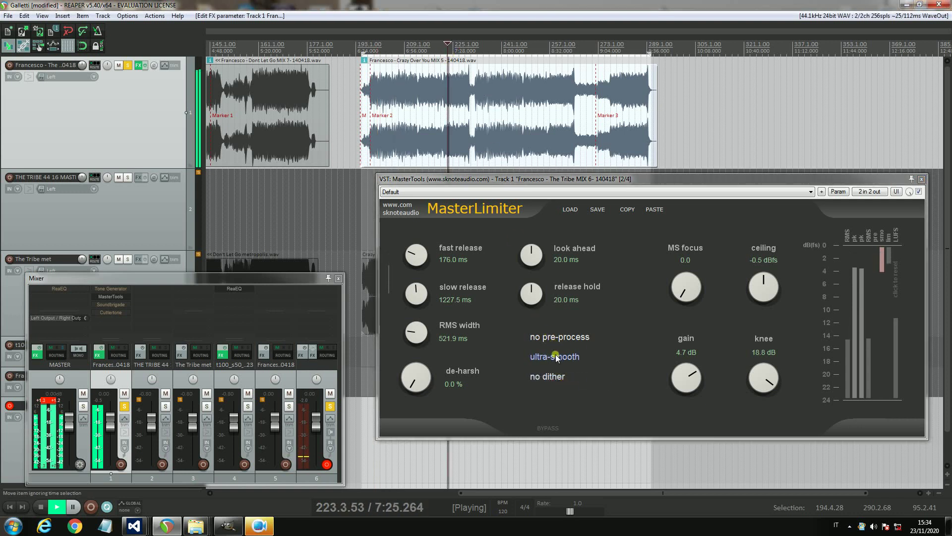
{"action": "left_click", "coordinate": [556, 357]}
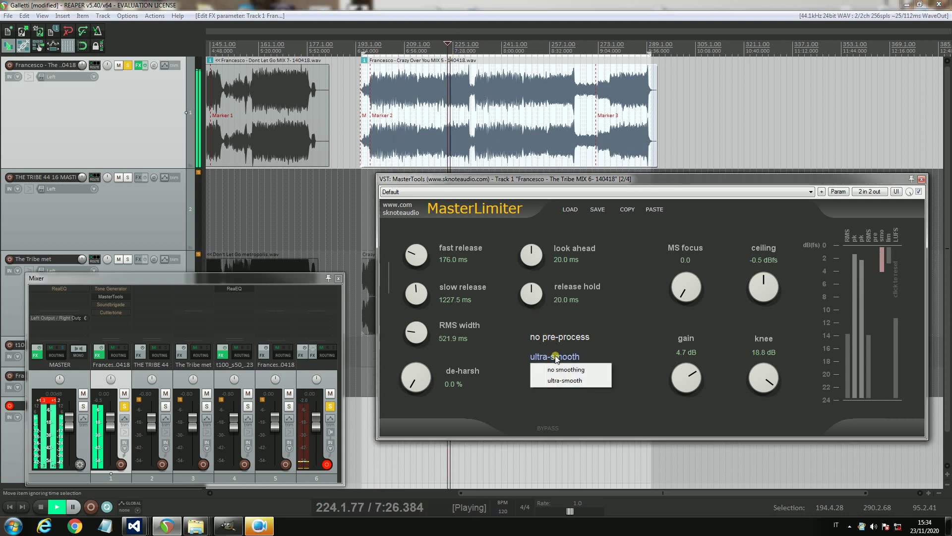
{"action": "left_click", "coordinate": [560, 370]}
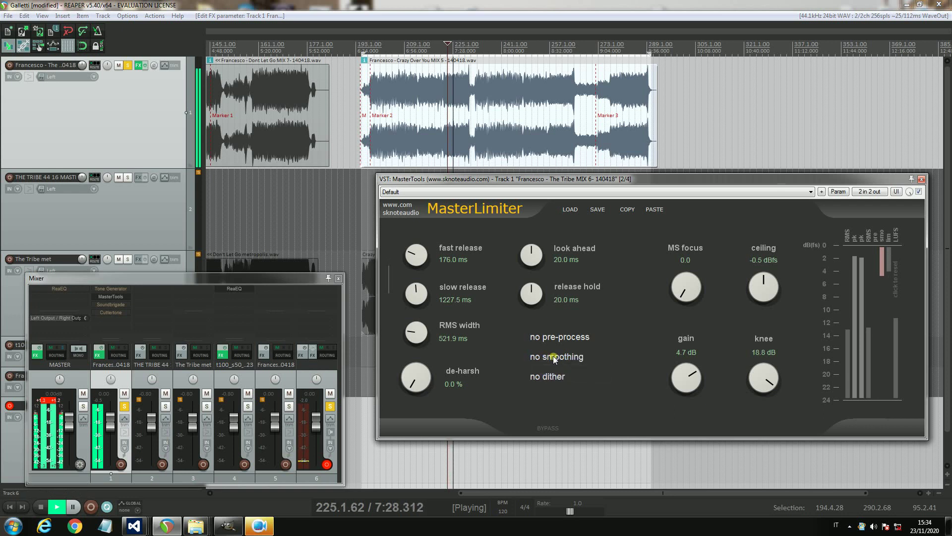
{"action": "left_click", "coordinate": [554, 358]}
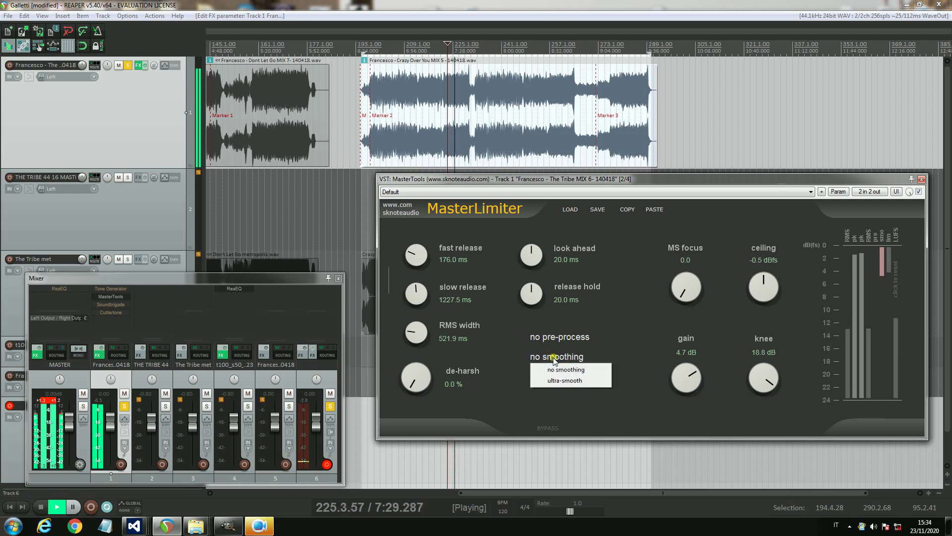
{"action": "left_click", "coordinate": [564, 380]}
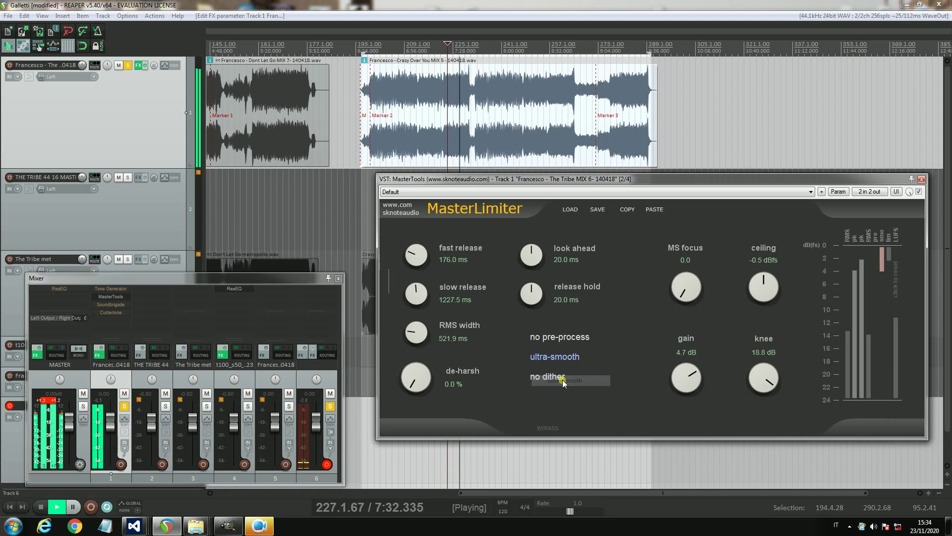
Turn pre-flatten back on and compare no smoothing against ultra-smooth during playback, leaving ultra-smooth selected.
{"action": "left_click", "coordinate": [559, 337]}
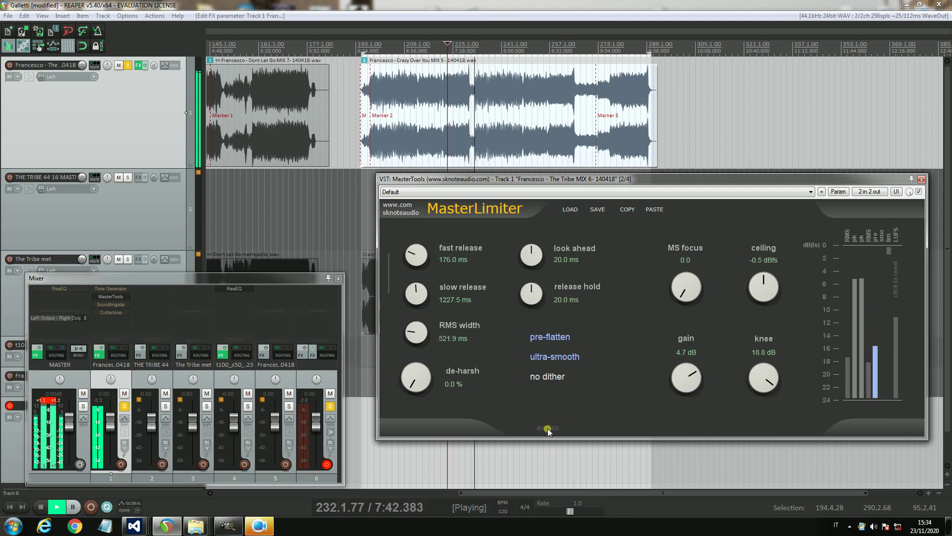
{"action": "left_click", "coordinate": [566, 358]}
{"action": "left_click", "coordinate": [565, 371]}
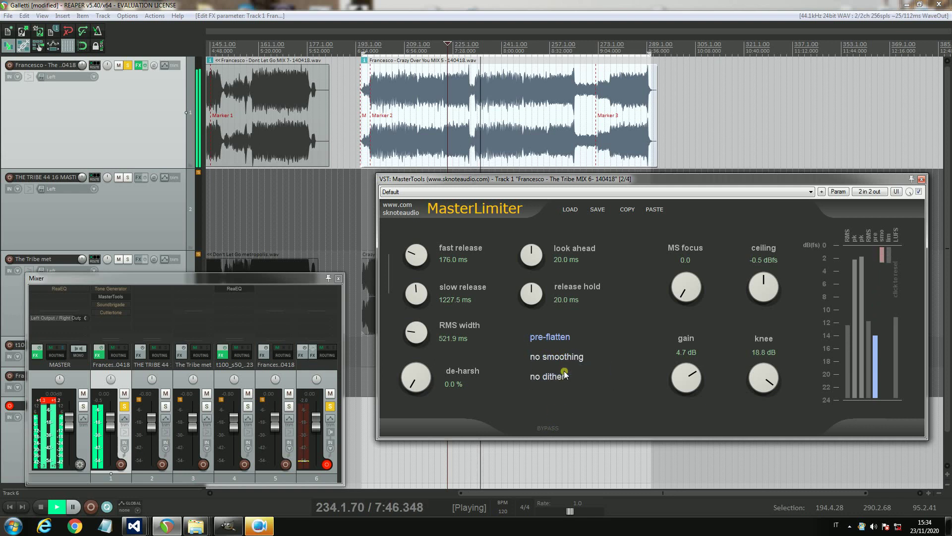
{"action": "left_click", "coordinate": [569, 359]}
{"action": "left_click", "coordinate": [565, 381]}
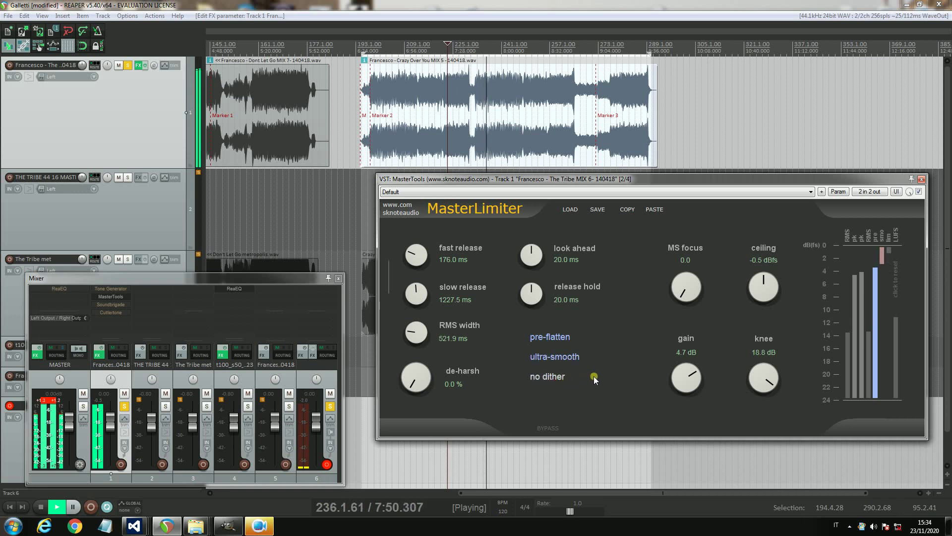
Compare the masters by exclusively soloing The Tribe met track and the first track, stop playback, and solo mixer channel 6 again.
{"action": "left_click", "coordinate": [127, 259], "text": "ctrl+alt"}
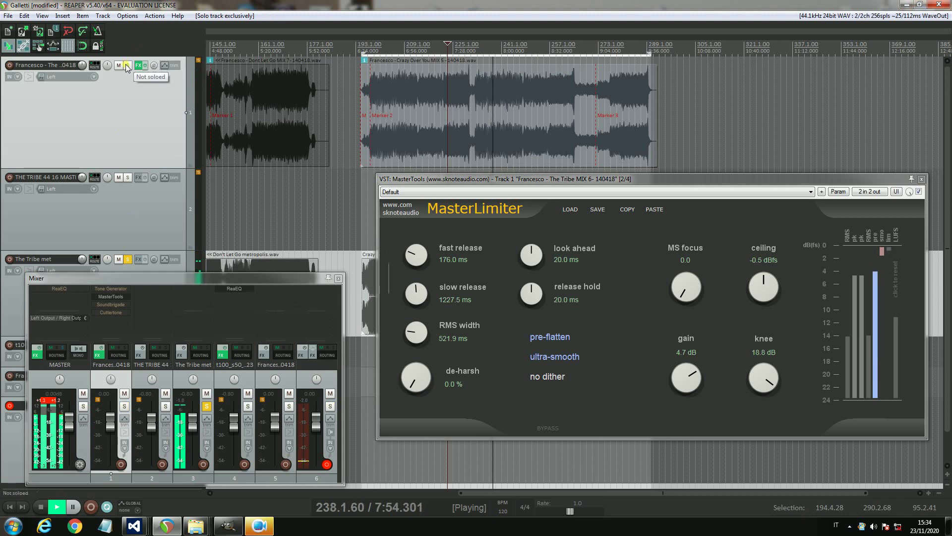
{"action": "left_click", "coordinate": [128, 65], "text": "ctrl+alt"}
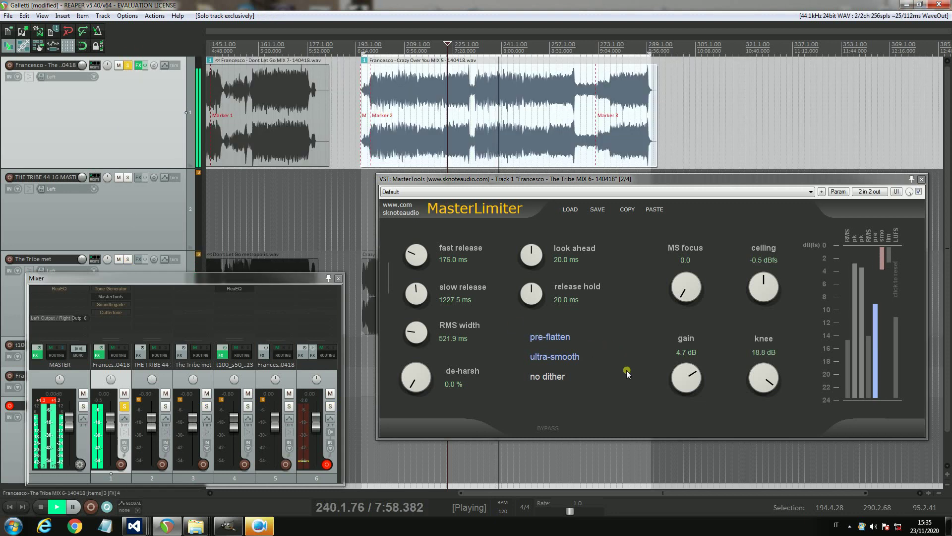
{"action": "key", "text": "space"}
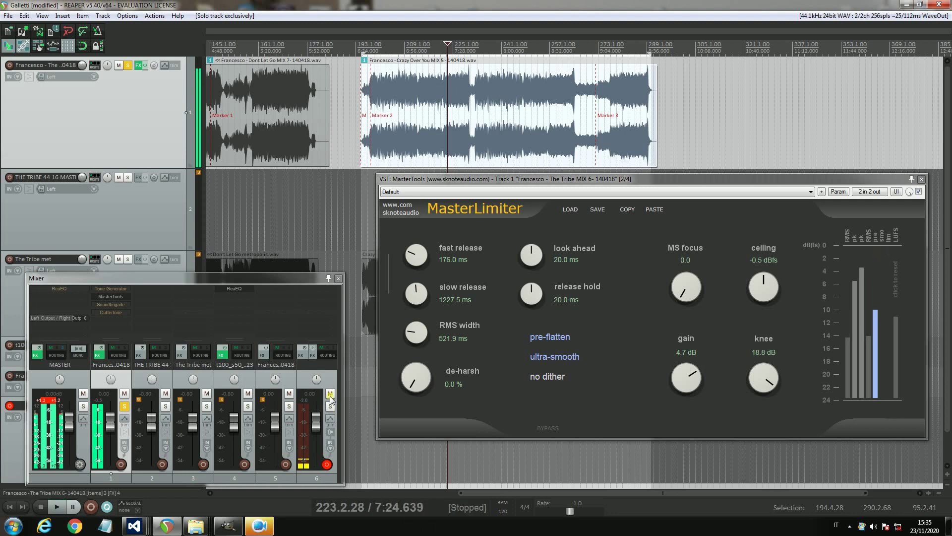
{"action": "left_click", "coordinate": [330, 406]}
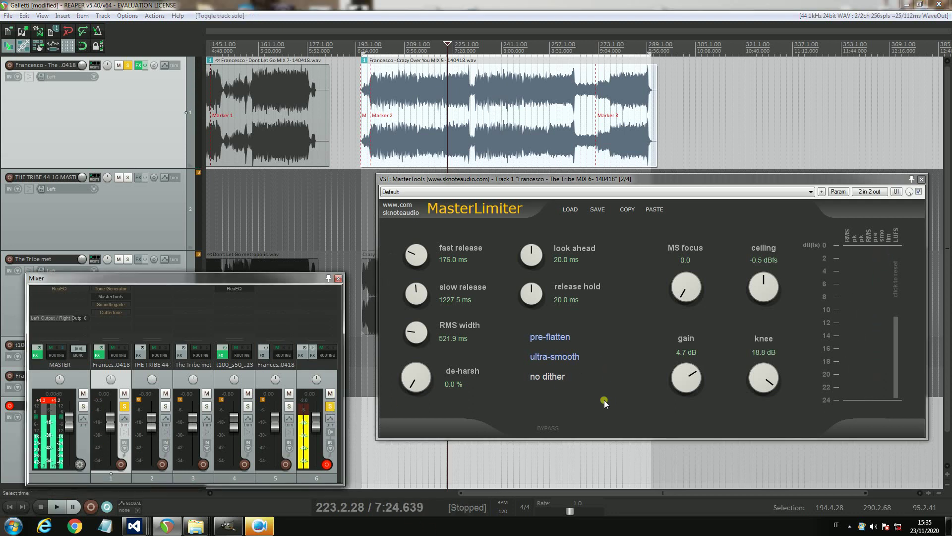
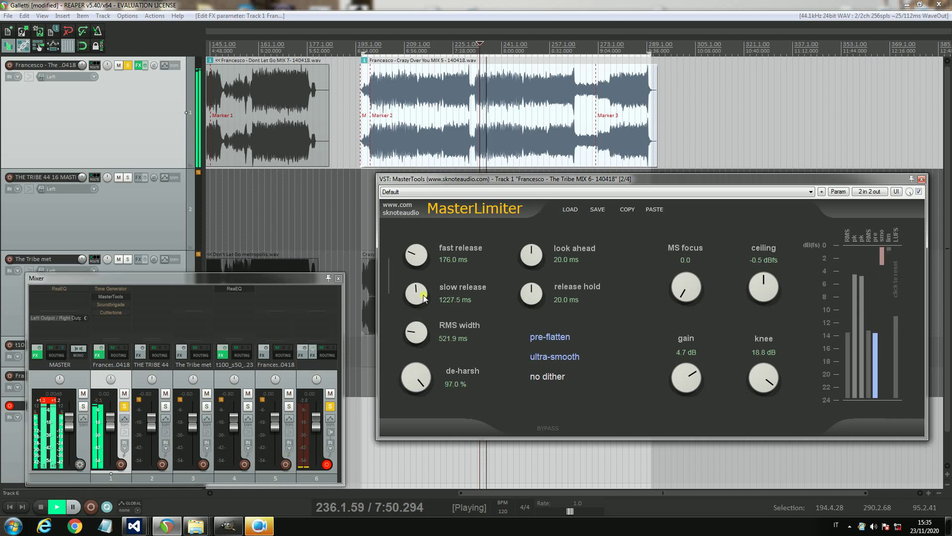
Audition de-harsh at 84.0 %, continue playback from shortly before Marker 3, lower de-harsh to 10.0 %, and stop.
{"action": "left_click_drag", "start_coordinate": [424, 295], "coordinate": [436, 321]}
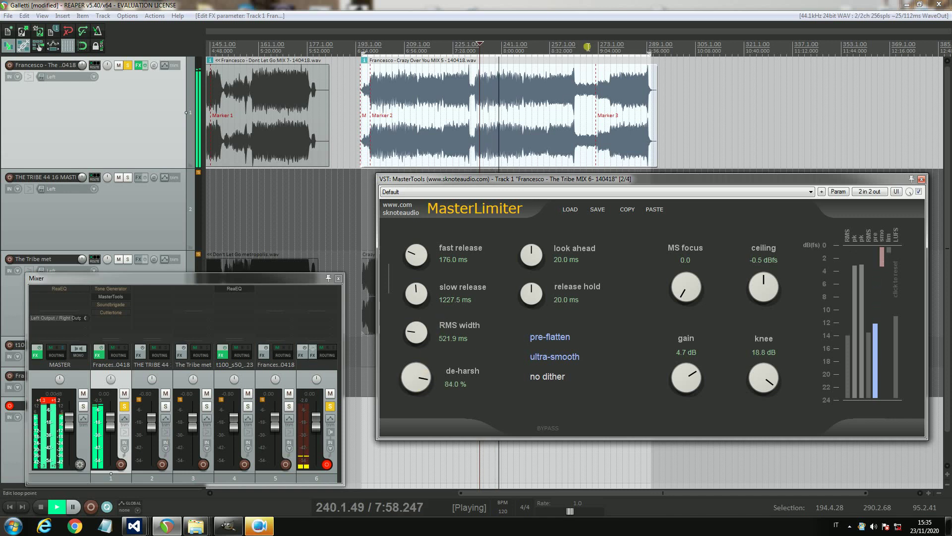
{"action": "left_click", "coordinate": [567, 59]}
{"action": "left_click_drag", "start_coordinate": [448, 375], "coordinate": [428, 451]}
{"action": "key", "text": "space"}
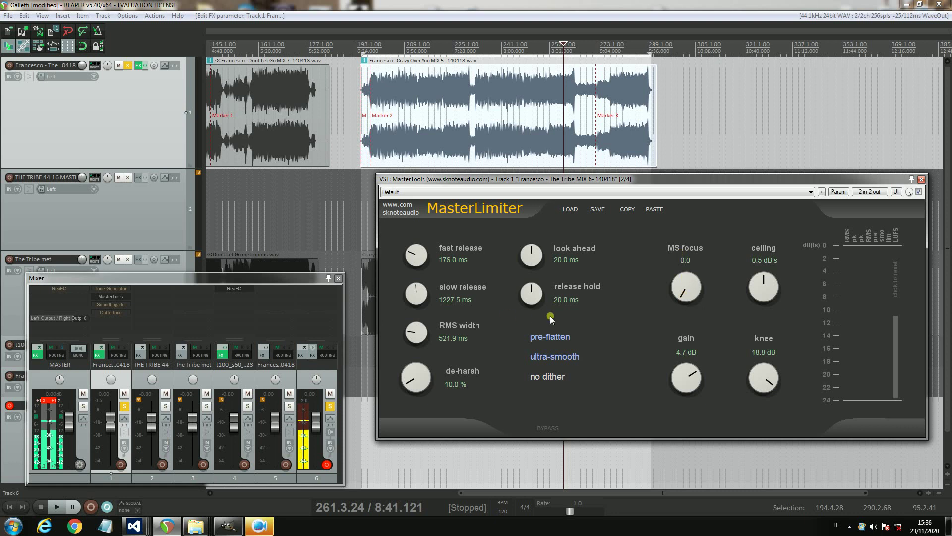
Play the mix and sweep the limiter's MS focus up to 91.5, back to 0.0, and up to 98.5.
{"action": "left_click_drag", "start_coordinate": [663, 180], "coordinate": [660, 182]}
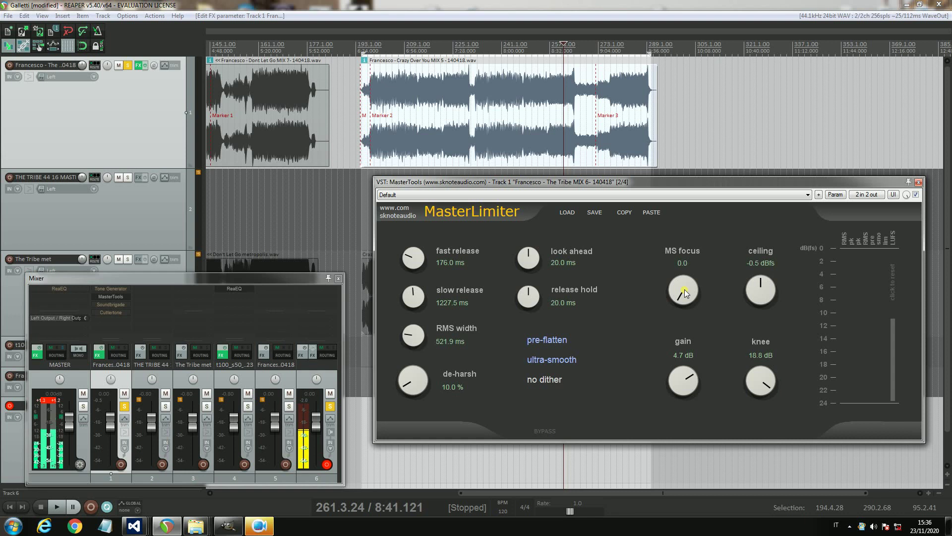
{"action": "key", "text": "space"}
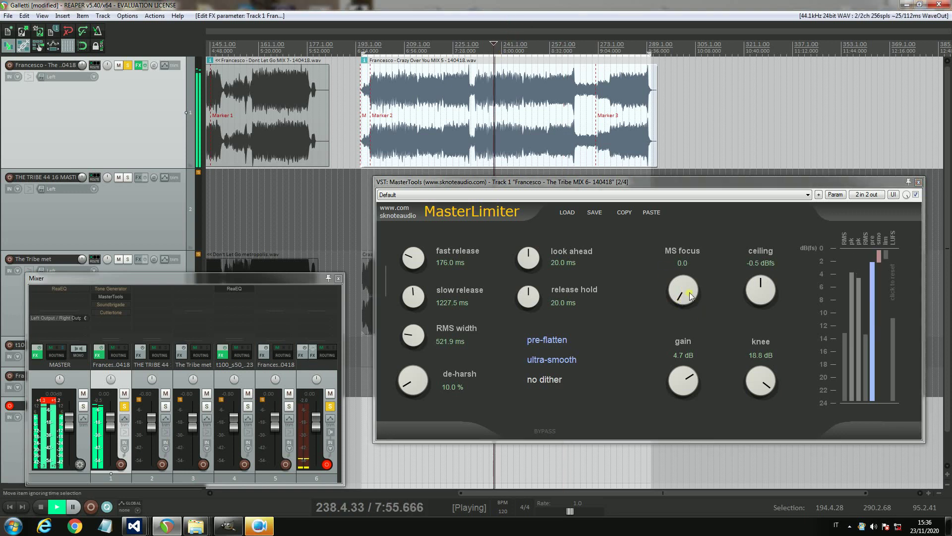
{"action": "left_click_drag", "start_coordinate": [691, 296], "coordinate": [692, 276]}
{"action": "left_click_drag", "start_coordinate": [692, 225], "coordinate": [695, 210]}
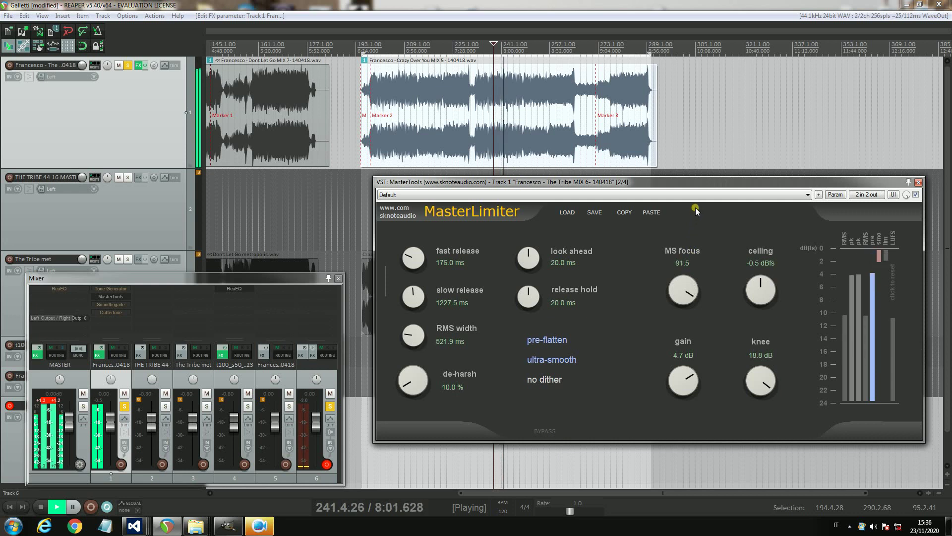
{"action": "left_click_drag", "start_coordinate": [695, 211], "coordinate": [695, 324]}
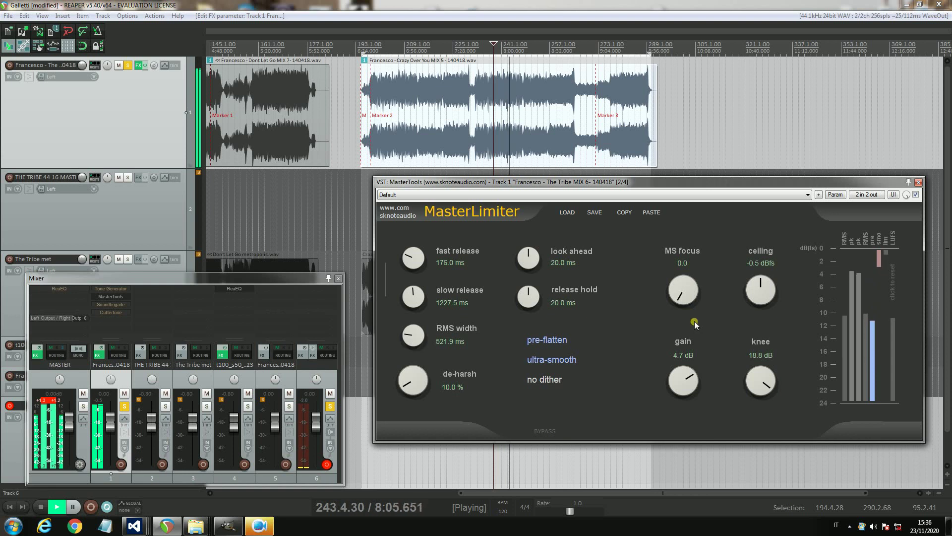
{"action": "left_click_drag", "start_coordinate": [695, 324], "coordinate": [706, 213]}
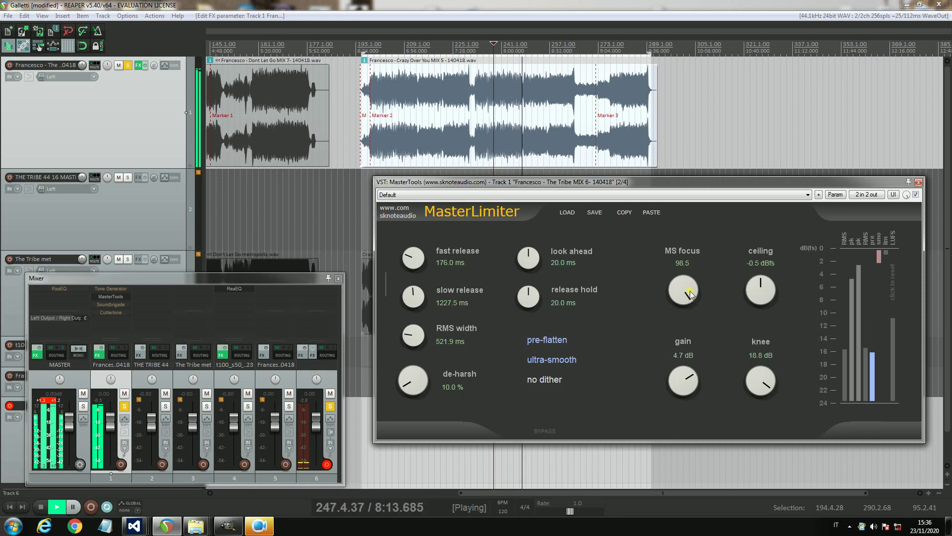
Lower the limiter's MS focus to 3.5, continue playback after Marker 3, raise MS focus to 9.5, and stop.
{"action": "left_click_drag", "start_coordinate": [690, 293], "coordinate": [698, 313]}
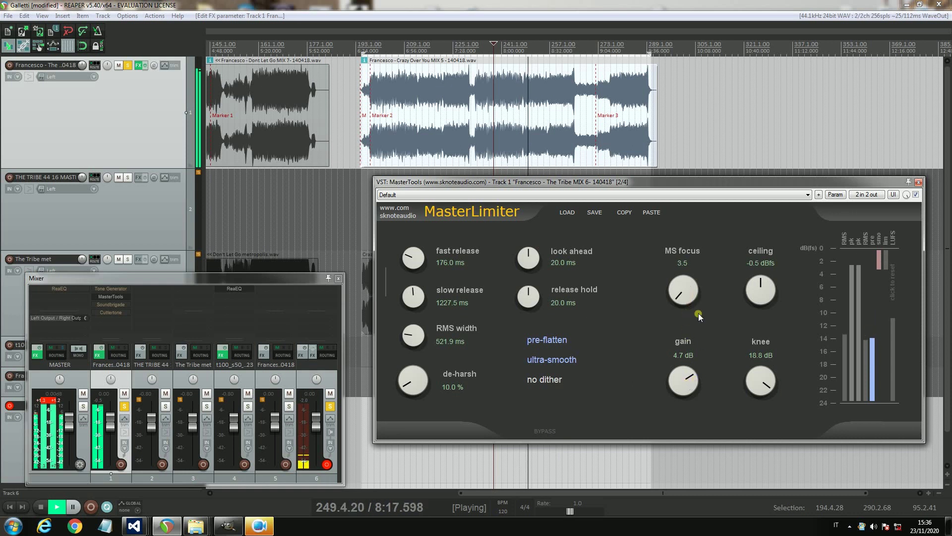
{"action": "left_click", "coordinate": [621, 52]}
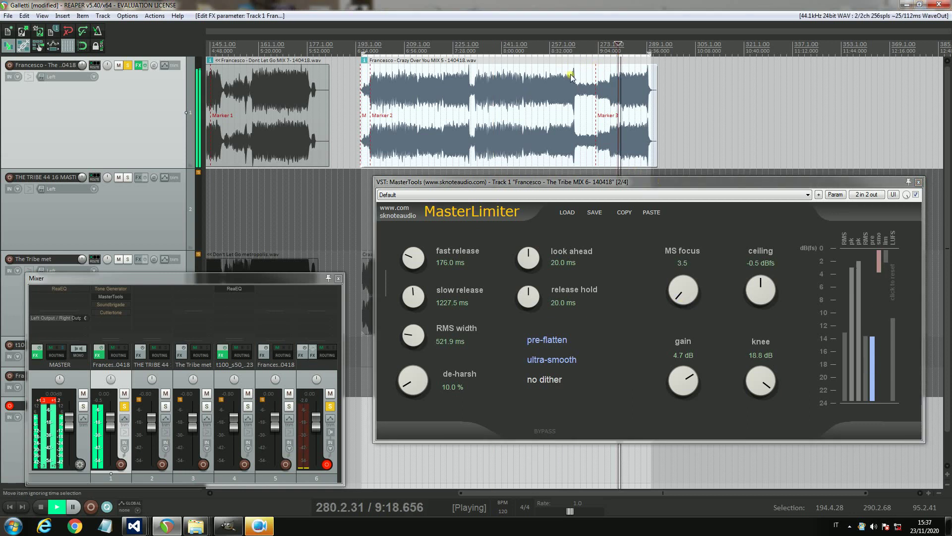
{"action": "mouse_move", "coordinate": [691, 297]}
{"action": "left_mouse_down"}
{"action": "mouse_move", "coordinate": [696, 211]}
{"action": "mouse_move", "coordinate": [695, 296]}
{"action": "left_mouse_up"}
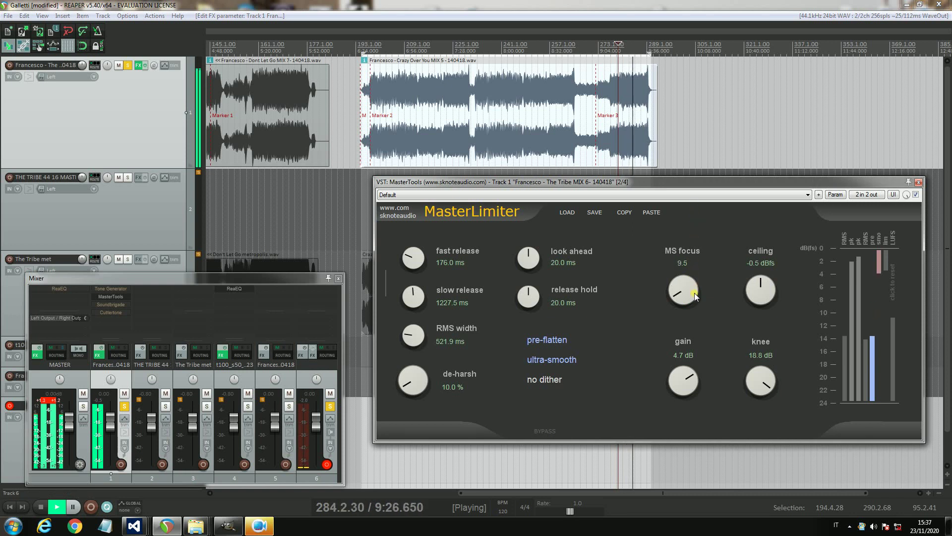
{"action": "key", "text": "space"}
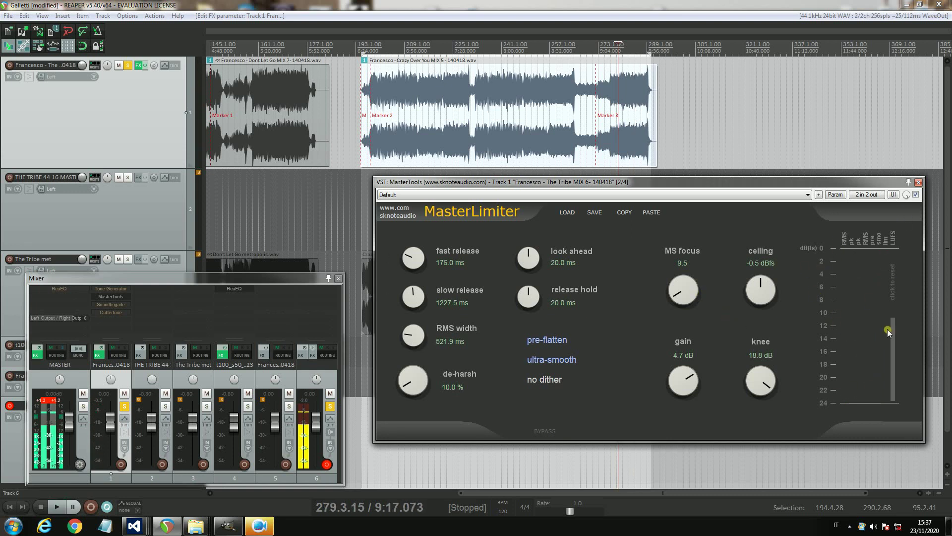
Play the section after Marker 3 while setting gain to 3.8 dB, knee to 16.7 dB and MS focus to 29.0, and stop.
{"action": "left_click", "coordinate": [855, 243]}
{"action": "key", "text": "space"}
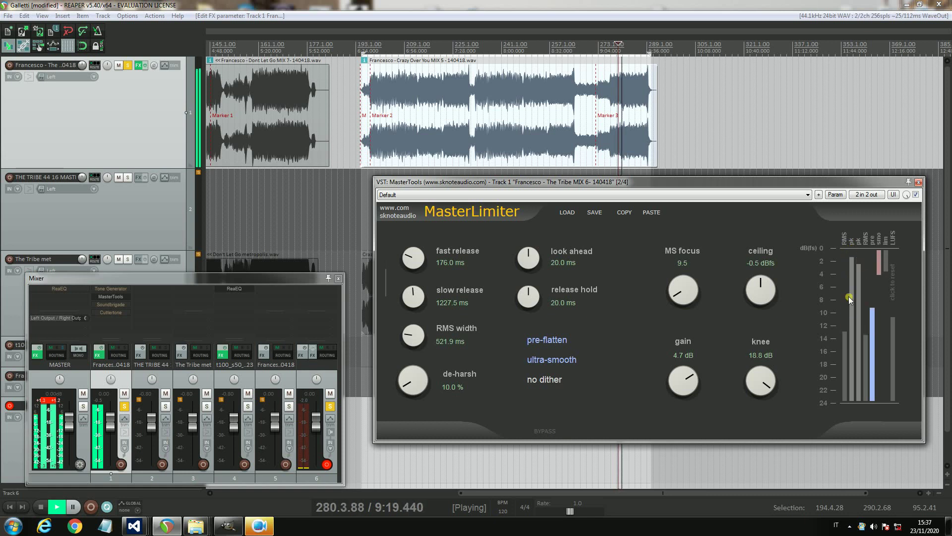
{"action": "left_click_drag", "start_coordinate": [685, 371], "coordinate": [683, 389]}
{"action": "mouse_move", "coordinate": [774, 385]}
{"action": "left_mouse_down"}
{"action": "mouse_move", "coordinate": [767, 417]}
{"action": "mouse_move", "coordinate": [767, 395]}
{"action": "left_mouse_up"}
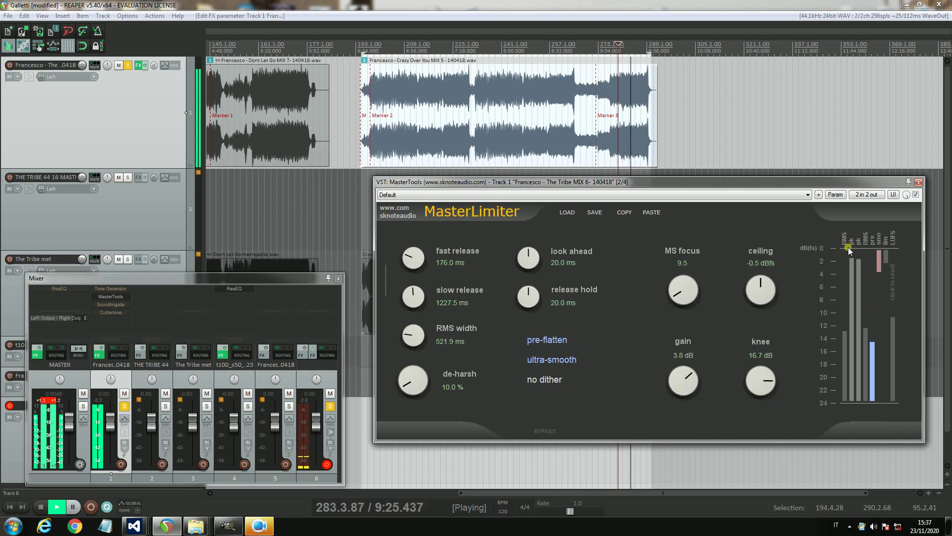
{"action": "left_click_drag", "start_coordinate": [675, 304], "coordinate": [682, 284]}
{"action": "key", "text": "space"}
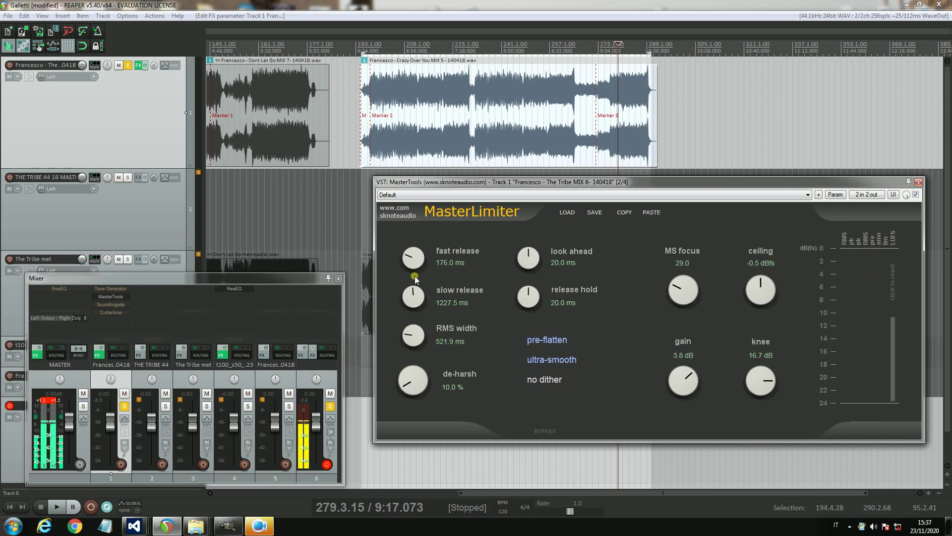
Replay the section after Marker 3, lower the limiter's gain to 3.1 dB, and stop playback.
{"action": "key", "text": "space"}
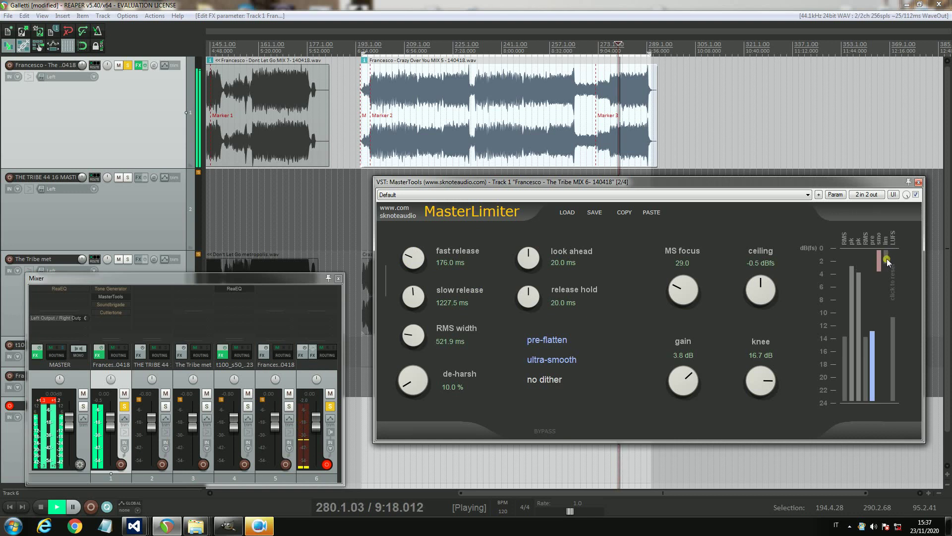
{"action": "mouse_move", "coordinate": [675, 373]}
{"action": "left_mouse_down"}
{"action": "mouse_move", "coordinate": [671, 414]}
{"action": "mouse_move", "coordinate": [673, 388]}
{"action": "left_mouse_up"}
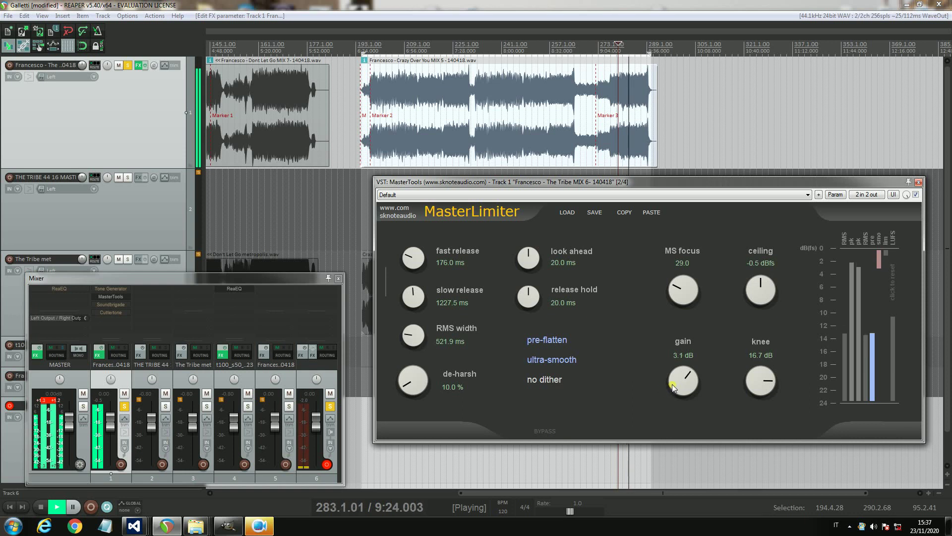
{"action": "key", "text": "space"}
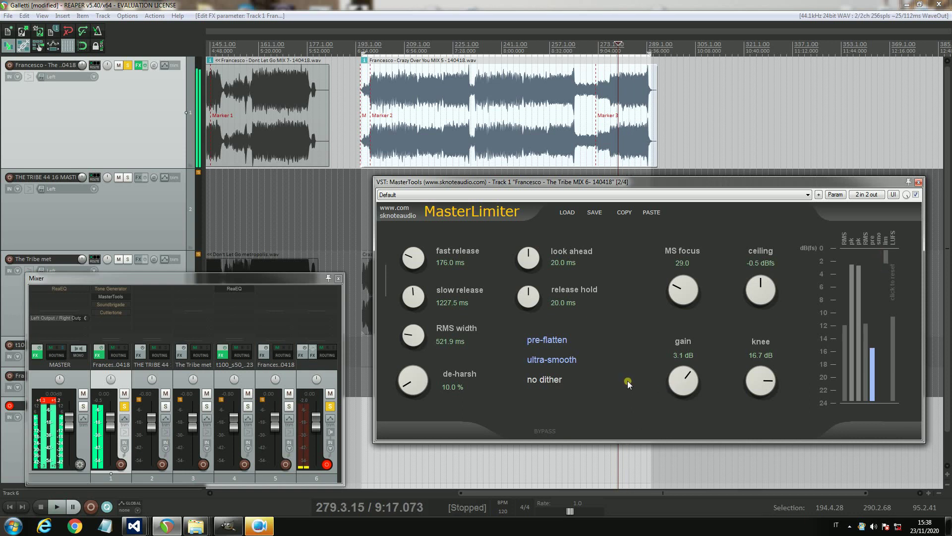
Look through the limiter's dither options and leave no dither selected.
{"action": "left_click", "coordinate": [543, 382]}
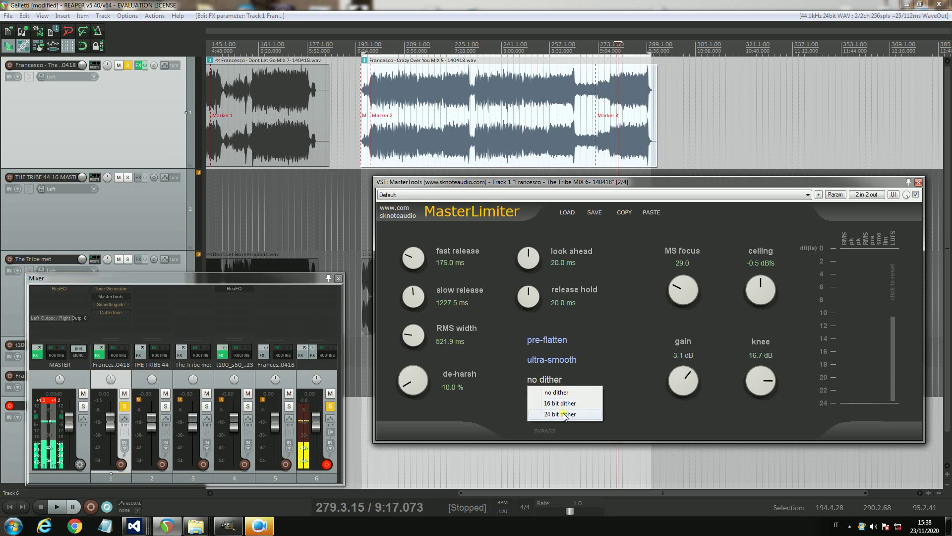
{"action": "left_click", "coordinate": [618, 360]}
{"action": "left_click", "coordinate": [638, 341]}
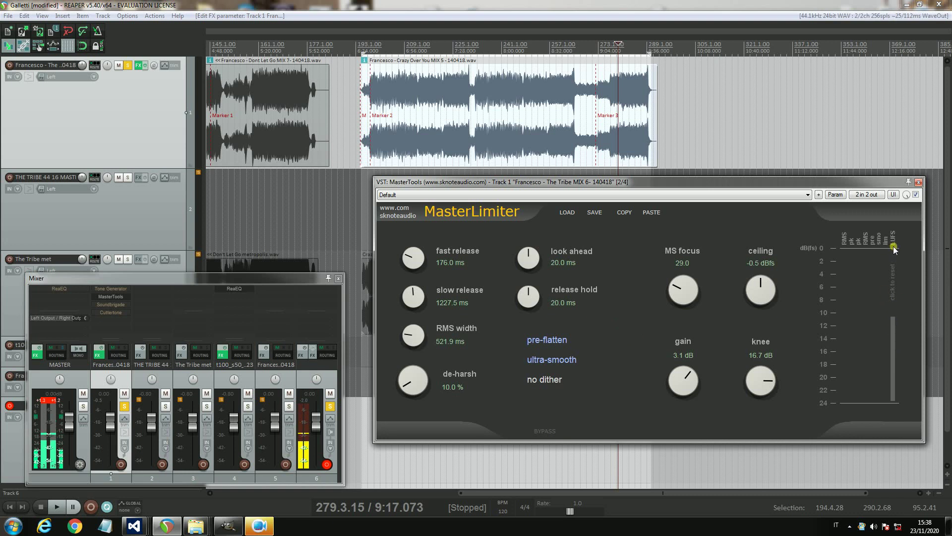
Examine the LUFS meter's scale and level bar, with a brief playback of the section after Marker 3.
{"action": "left_click_drag", "start_coordinate": [893, 245], "coordinate": [894, 332]}
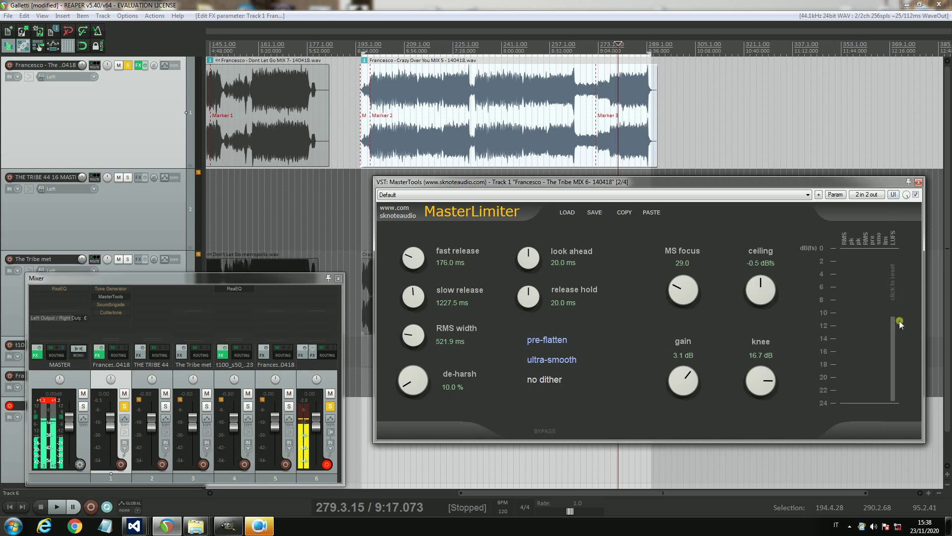
{"action": "key", "text": "space"}
{"action": "left_click_drag", "start_coordinate": [896, 323], "coordinate": [900, 355]}
{"action": "key", "text": "space"}
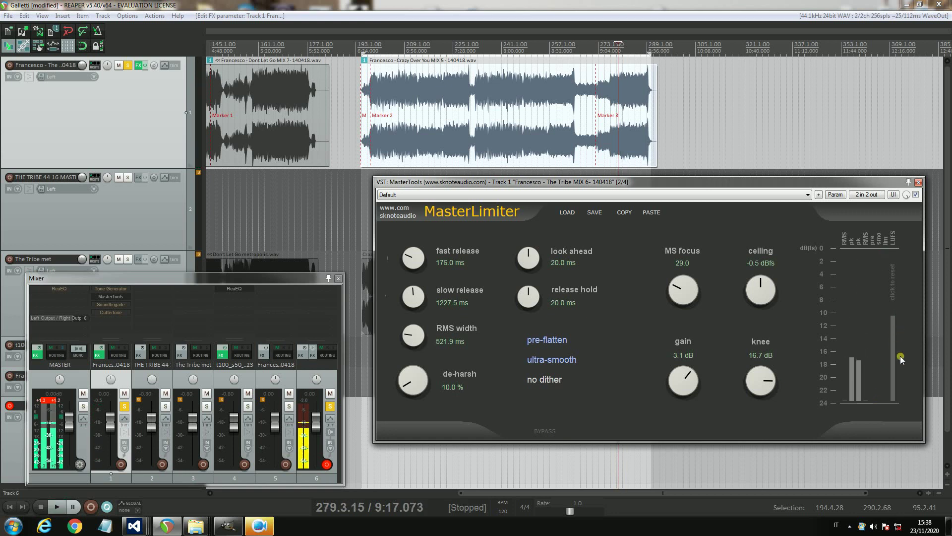
{"action": "left_click_drag", "start_coordinate": [893, 339], "coordinate": [894, 249]}
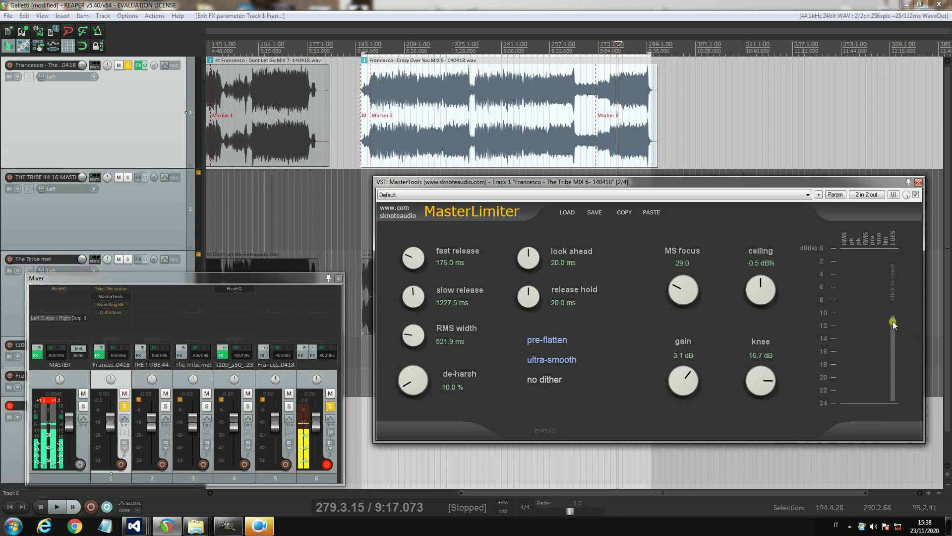
{"action": "left_click_drag", "start_coordinate": [893, 320], "coordinate": [894, 240]}
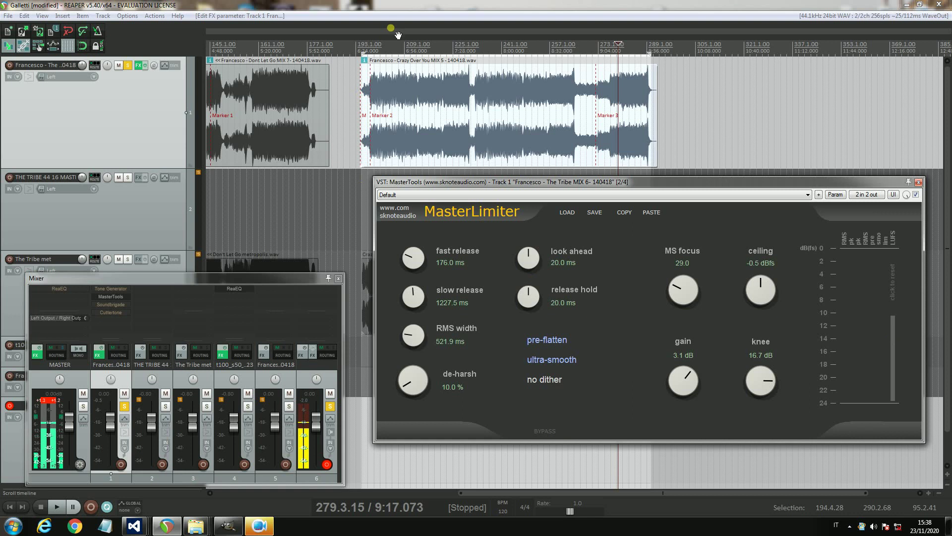
Play the mix from shortly after Marker 2, around bar 239 and around bar 257 to check the LUFS meter on different sections.
{"action": "left_click", "coordinate": [380, 48]}
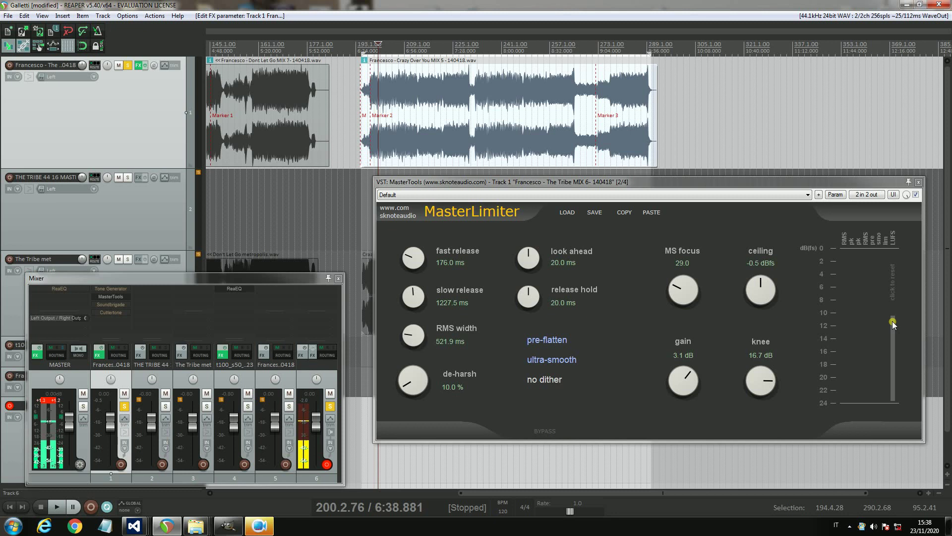
{"action": "key", "text": "space"}
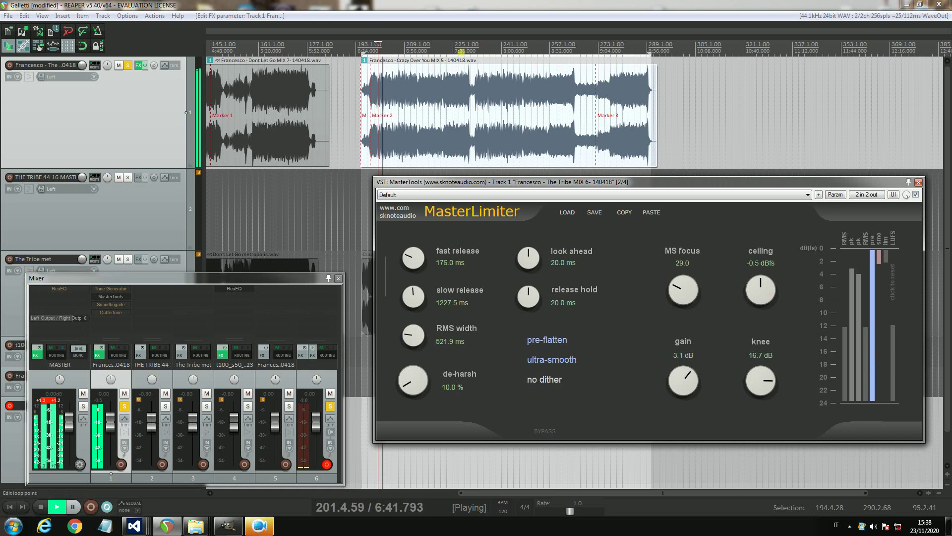
{"action": "left_click", "coordinate": [498, 54]}
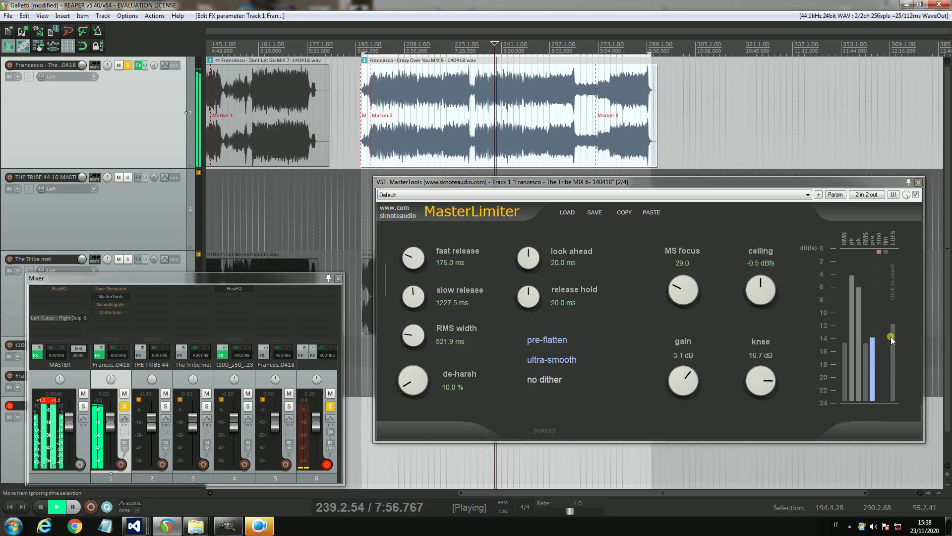
{"action": "left_click", "coordinate": [550, 50]}
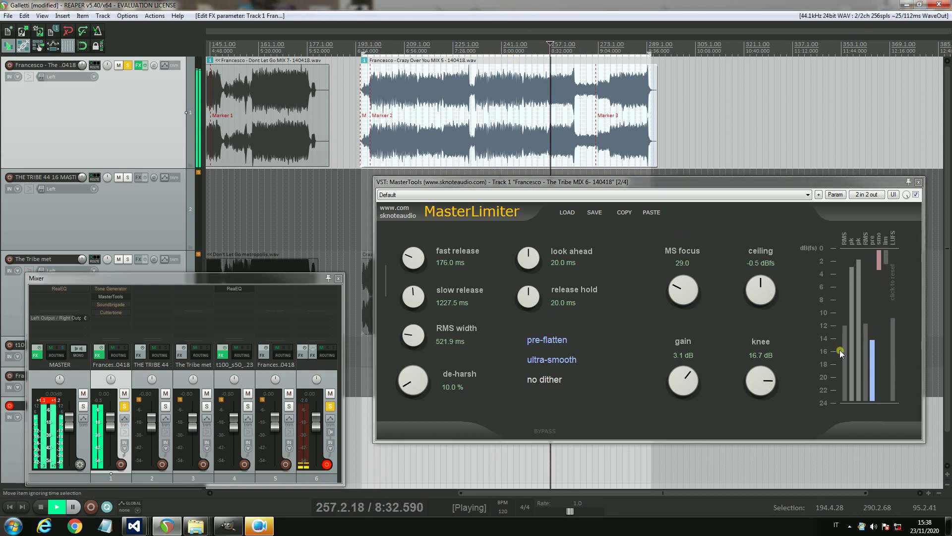
{"action": "left_click", "coordinate": [896, 336]}
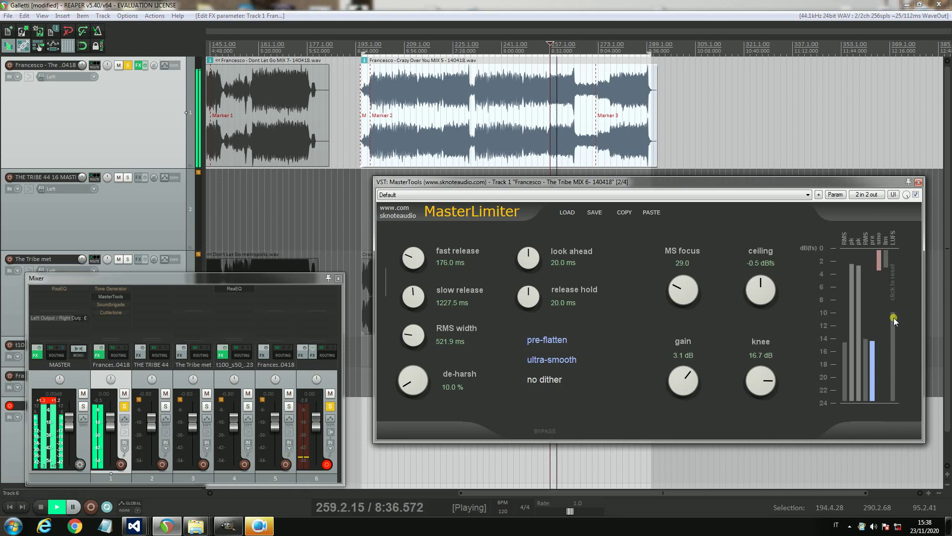
{"action": "left_click_drag", "start_coordinate": [893, 317], "coordinate": [894, 311]}
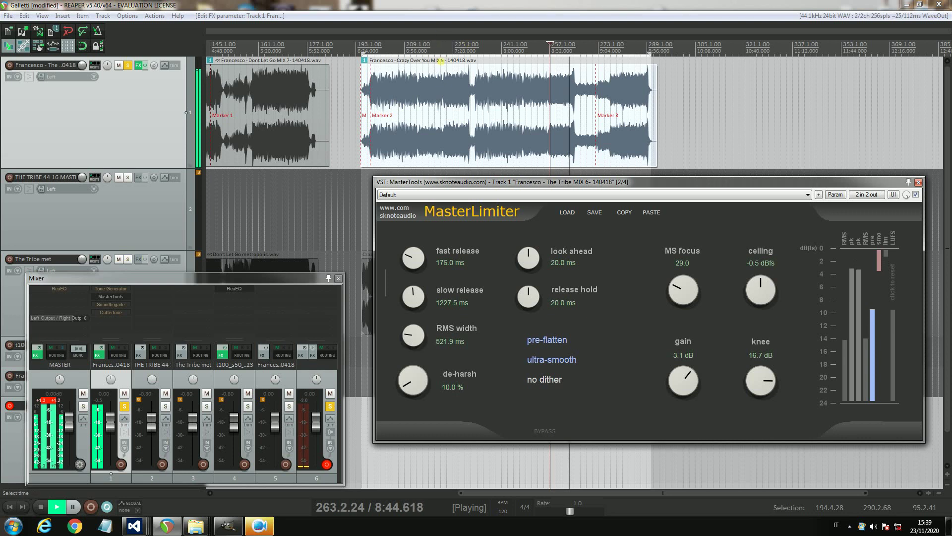
Continue playback from around bar 205 and compare the masters by exclusively soloing The Tribe met track and the first track.
{"action": "left_click", "coordinate": [396, 50]}
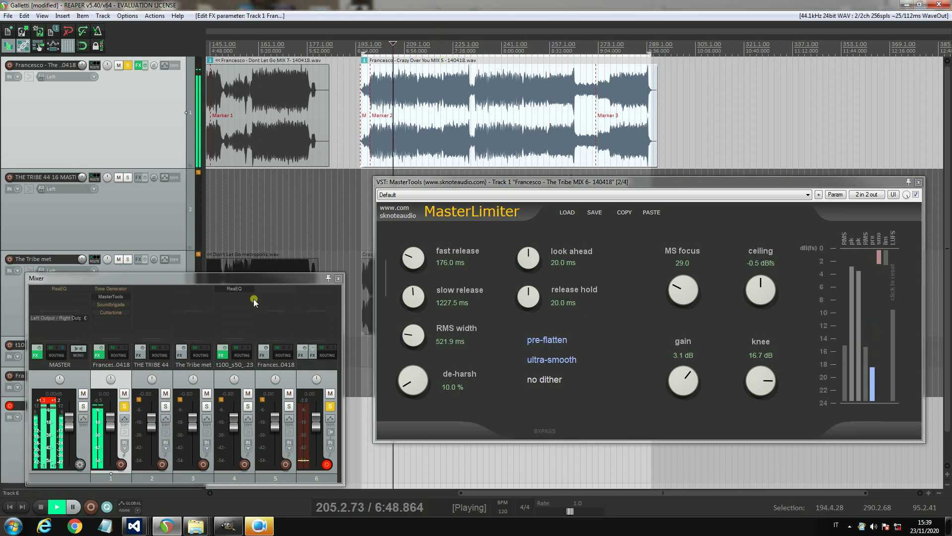
{"action": "left_click", "coordinate": [127, 260], "text": "ctrl+alt"}
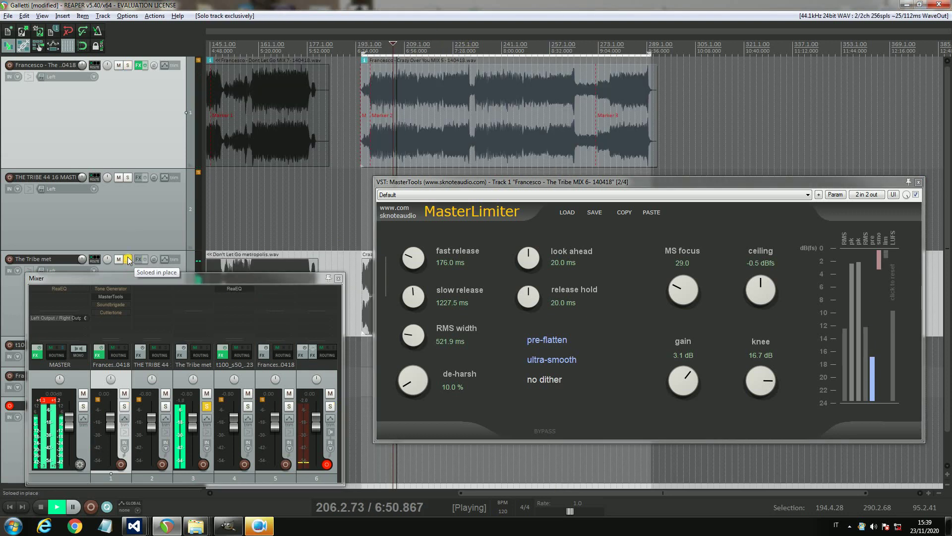
{"action": "left_click", "coordinate": [127, 66], "text": "ctrl+alt"}
Set fast release to 128.8 ms, slow release to 1287.5 ms, gain to 6.8 dB, knee to 19.2 dB, MS focus to 9.0 and de-harsh to 9.0 %.
{"action": "left_click_drag", "start_coordinate": [413, 259], "coordinate": [413, 293]}
{"action": "mouse_move", "coordinate": [683, 383]}
{"action": "left_mouse_down"}
{"action": "mouse_move", "coordinate": [677, 396]}
{"action": "mouse_move", "coordinate": [684, 379]}
{"action": "left_mouse_up"}
{"action": "left_click_drag", "start_coordinate": [760, 378], "coordinate": [765, 371]}
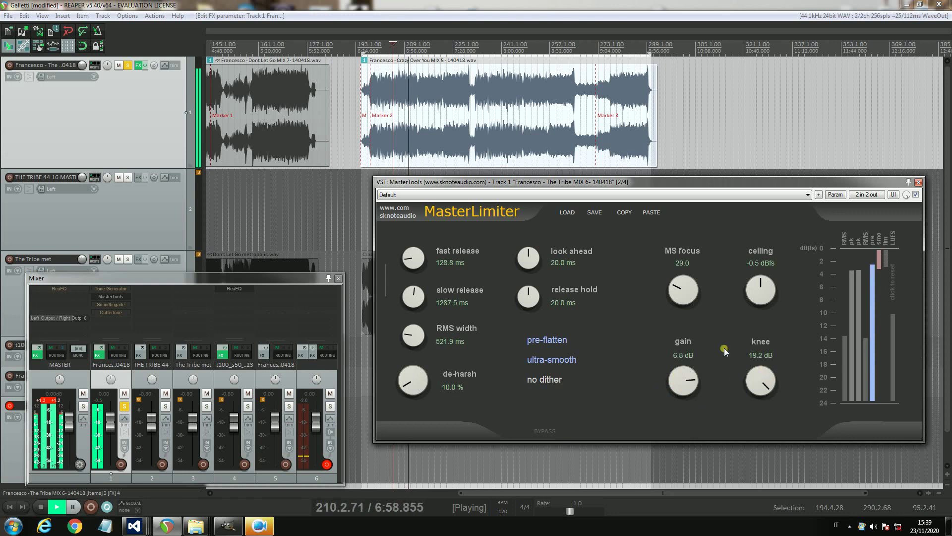
{"action": "left_click_drag", "start_coordinate": [680, 292], "coordinate": [676, 306]}
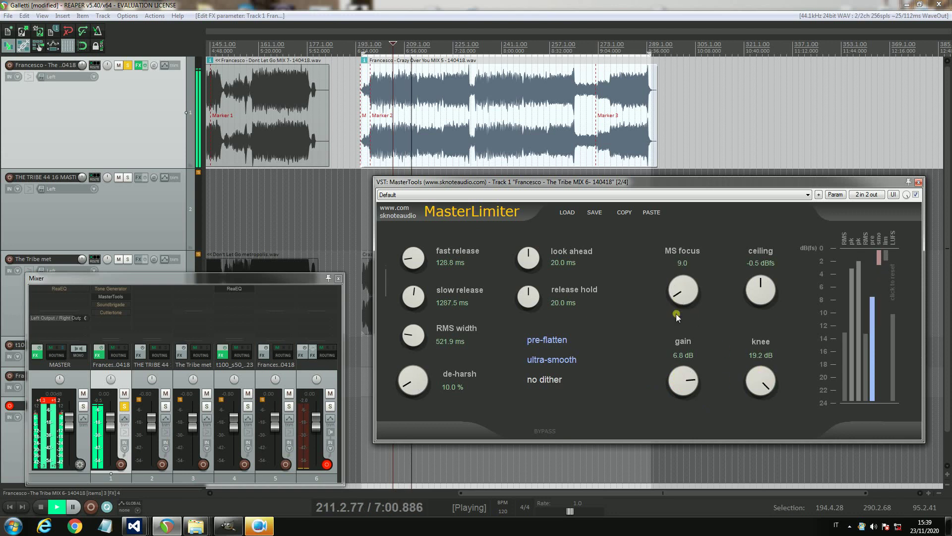
{"action": "left_click_drag", "start_coordinate": [411, 391], "coordinate": [412, 393]}
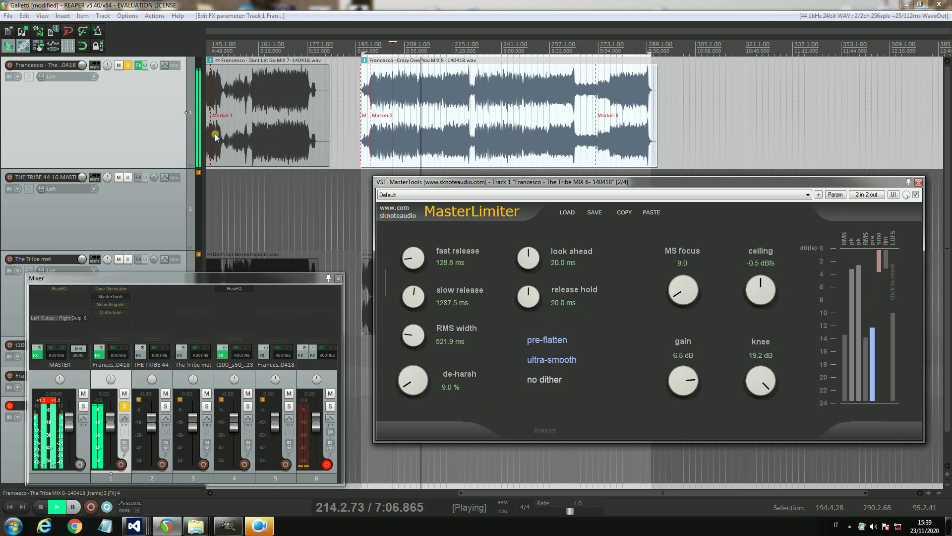
Compare The Tribe met track with the first track by exclusive solo, play the first track after Marker 3, and stop playback.
{"action": "left_click", "coordinate": [127, 259], "text": "ctrl+alt"}
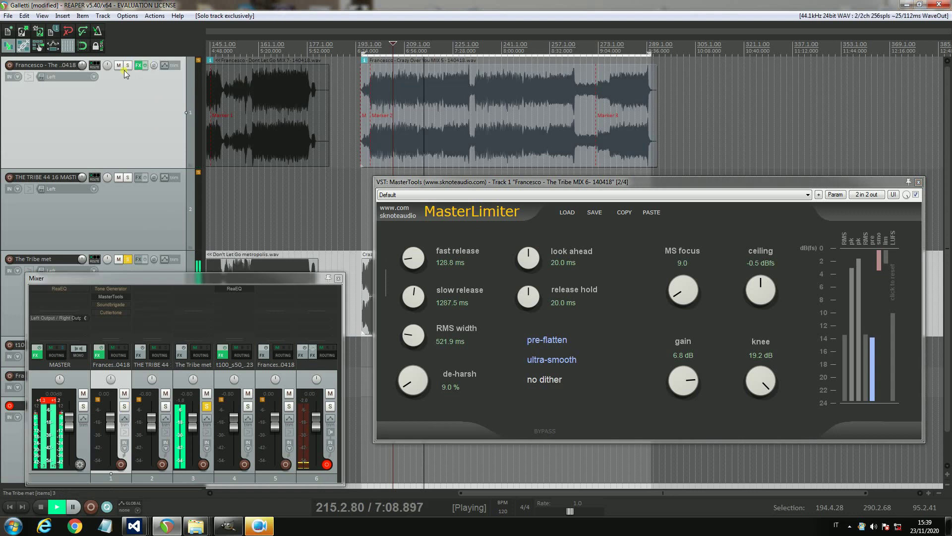
{"action": "left_click", "coordinate": [127, 66], "text": "ctrl+alt"}
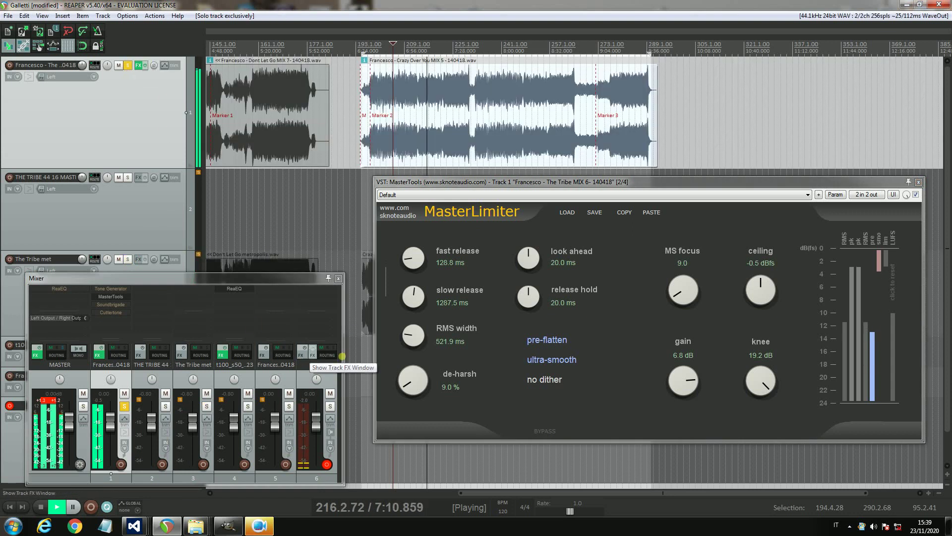
{"action": "left_click", "coordinate": [534, 432]}
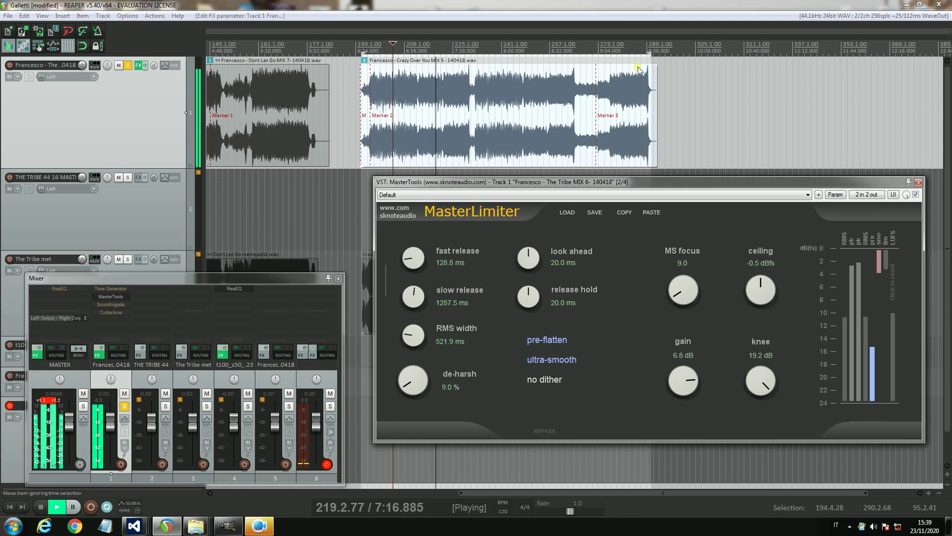
{"action": "left_click", "coordinate": [630, 135]}
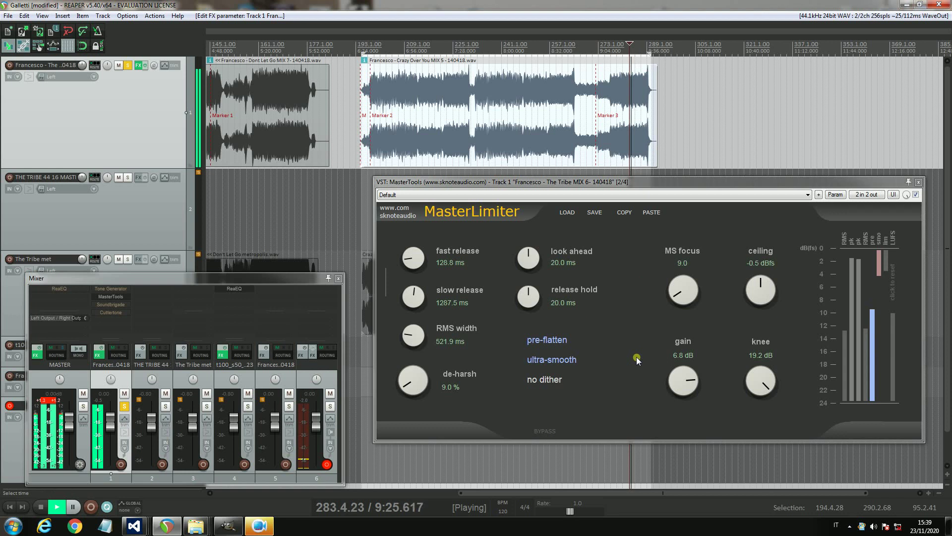
{"action": "mouse_move", "coordinate": [768, 184]}
{"action": "left_mouse_down"}
{"action": "mouse_move", "coordinate": [784, 185]}
{"action": "mouse_move", "coordinate": [770, 186]}
{"action": "left_mouse_up"}
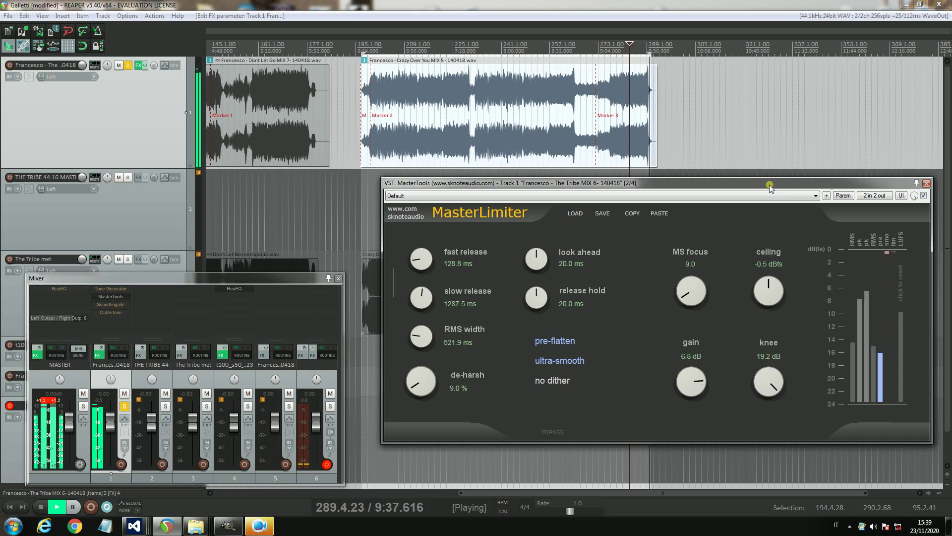
{"action": "key", "text": "space"}
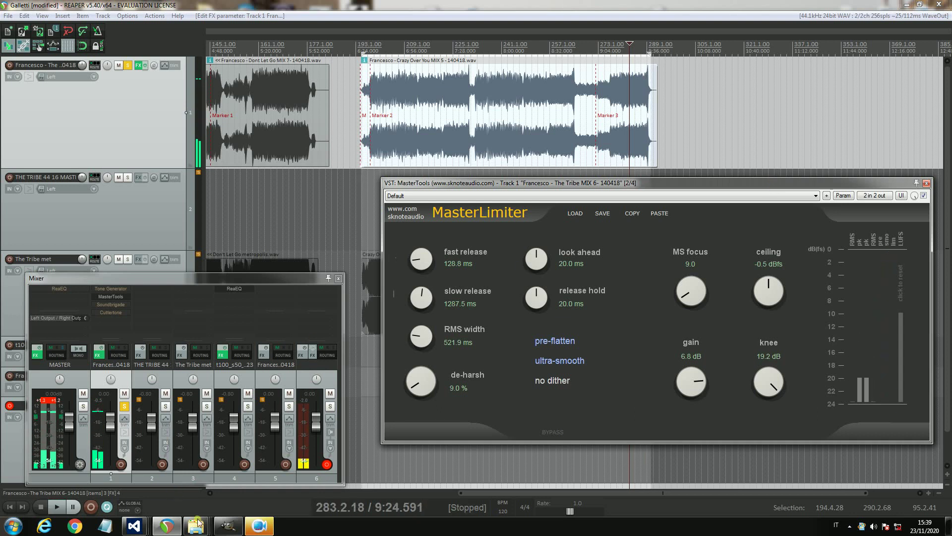